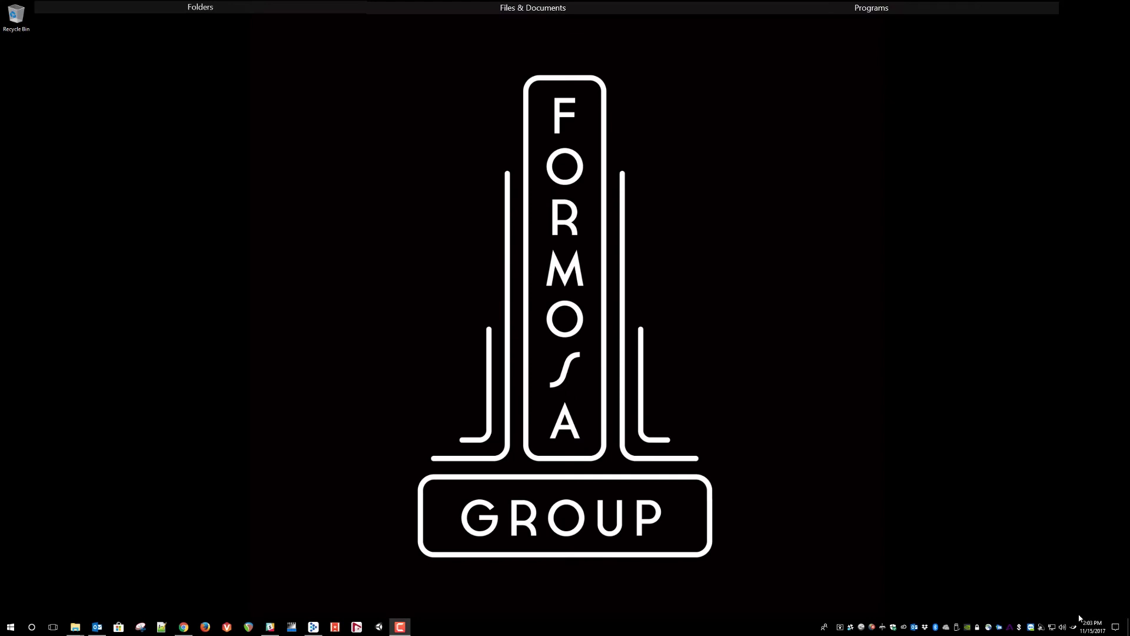
Step: Show the speaker tray's Speaker setup choices (Stereo, 5.1, 7.1, Dolby Atmos for home theater)
{"action": "right_click", "coordinate": [1063, 628]}
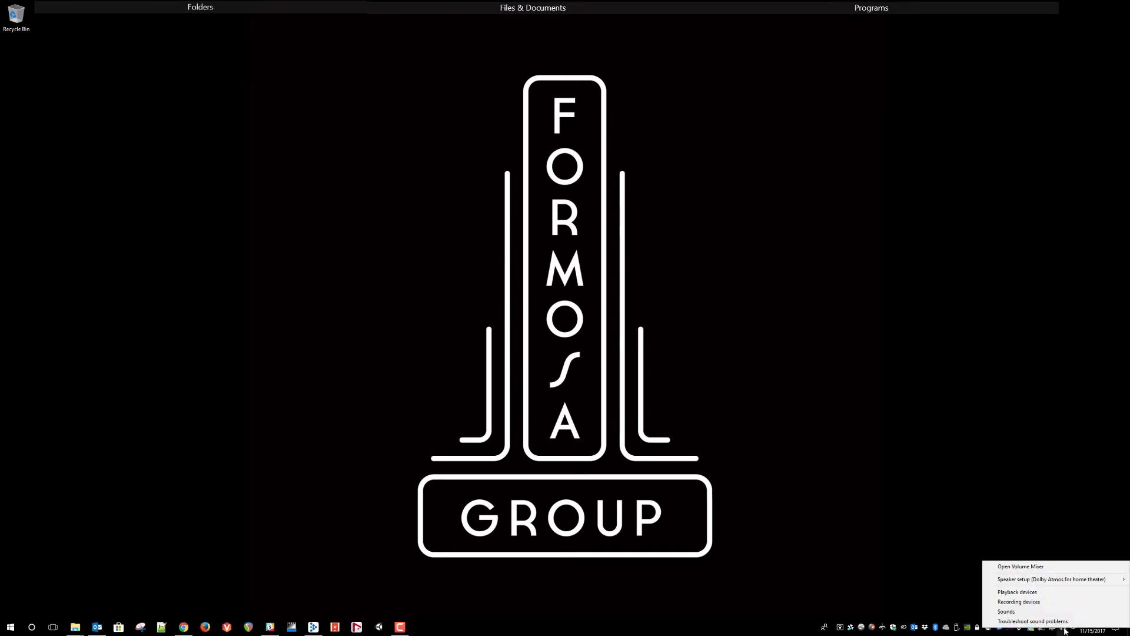
{"action": "mouse_move", "coordinate": [1047, 585]}
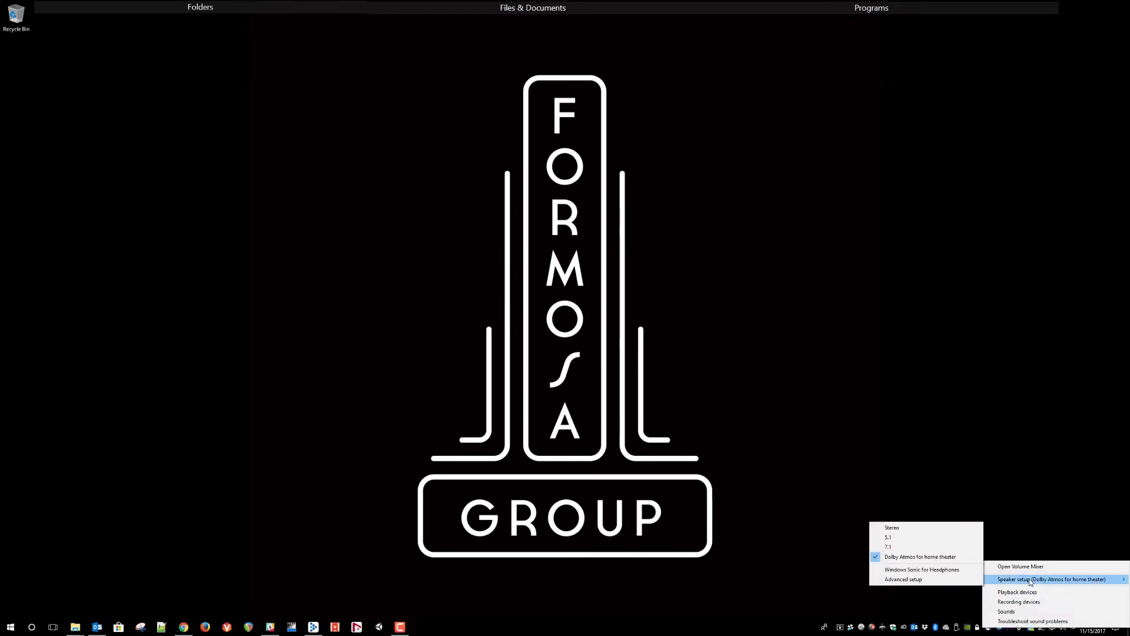
Step: Keep Dolby Atmos for home theater, then bring up the plugin download and Wwise install folders
{"action": "left_click", "coordinate": [911, 557]}
{"action": "mouse_move", "coordinate": [75, 628]}
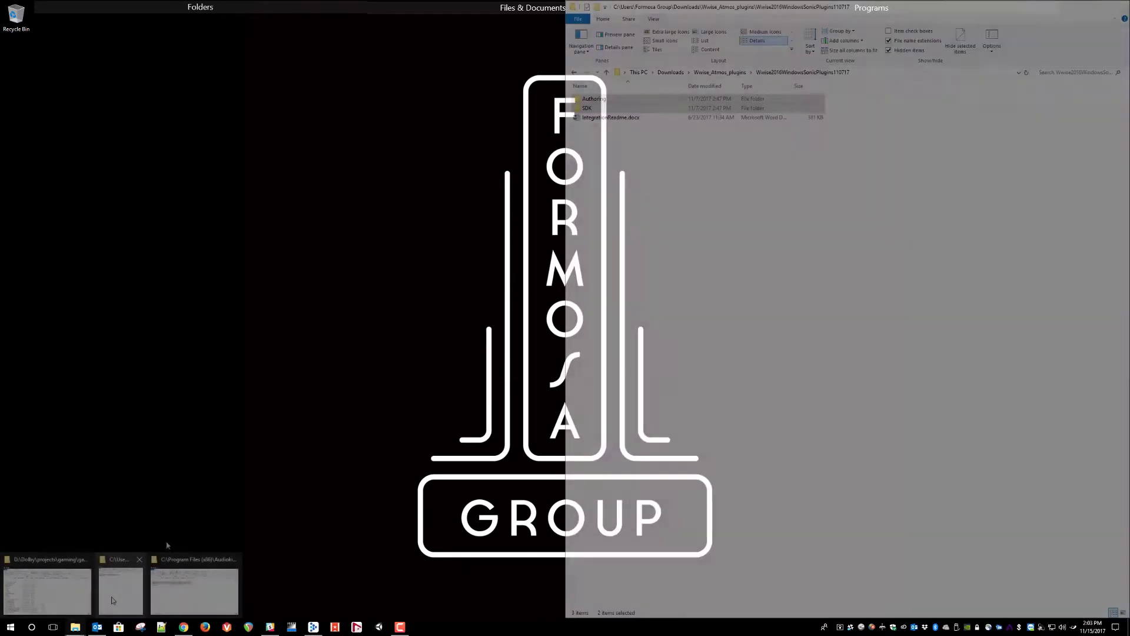
{"action": "left_click", "coordinate": [113, 600]}
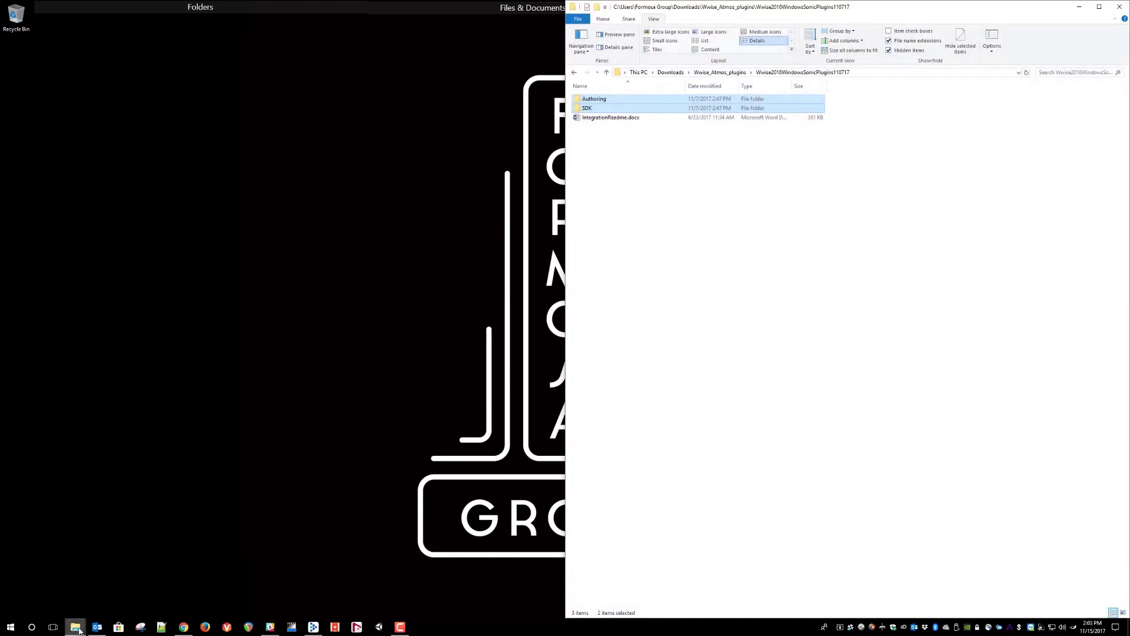
{"action": "mouse_move", "coordinate": [78, 630]}
{"action": "left_click", "coordinate": [171, 595]}
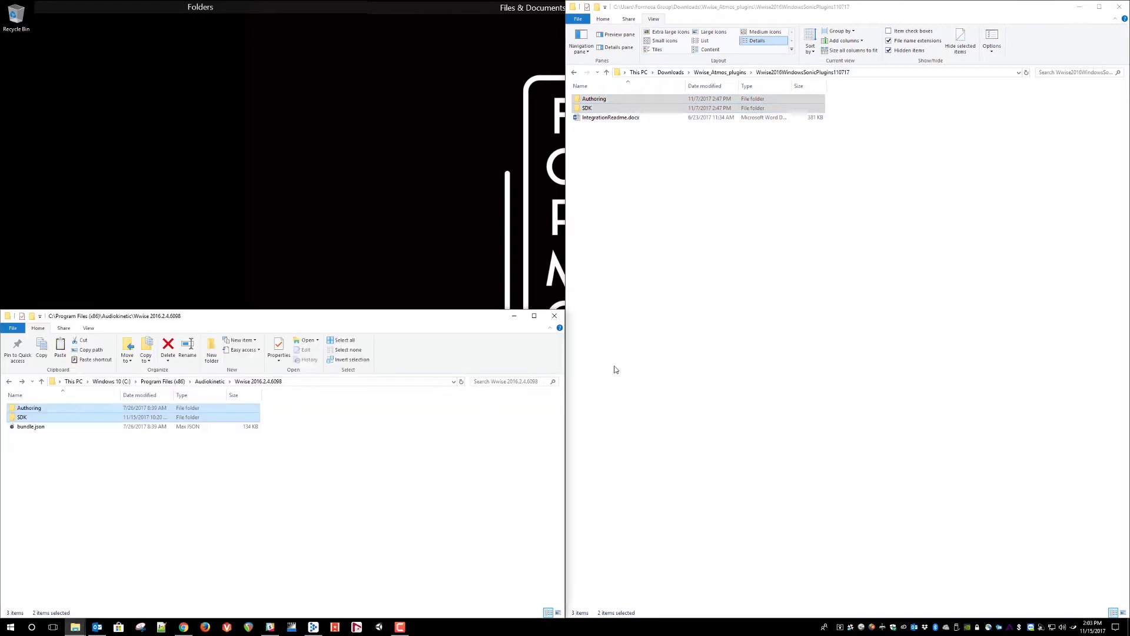
Step: Copy the Authoring and SDK folders into the Wwise 2016.2.4.6098 folder, replacing existing files
{"action": "left_click", "coordinate": [611, 103]}
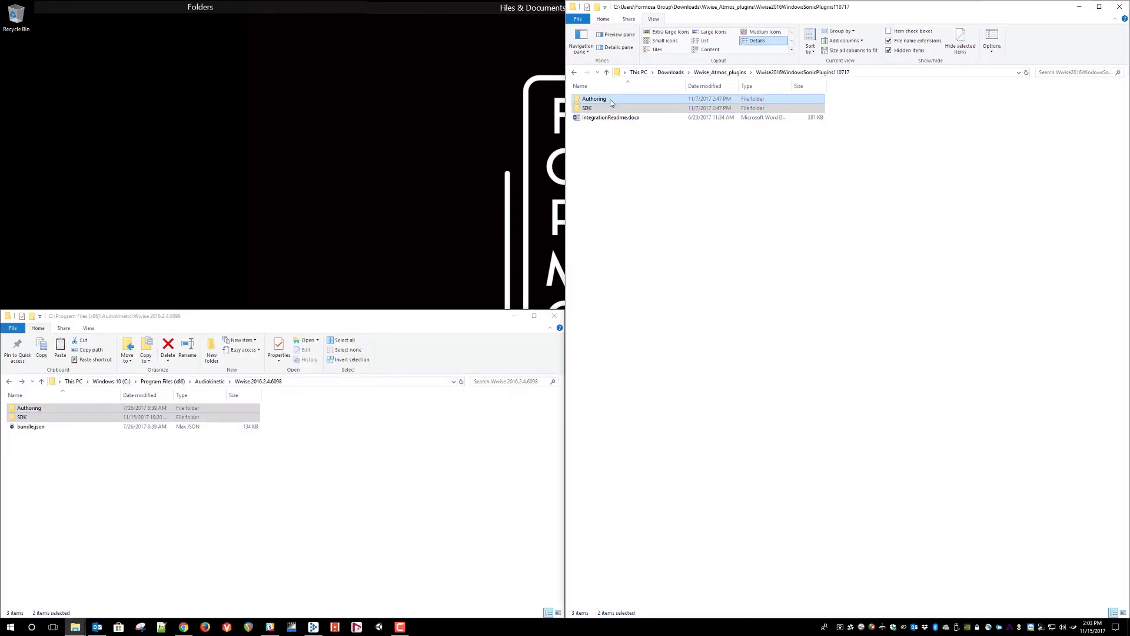
{"action": "right_click", "coordinate": [611, 103]}
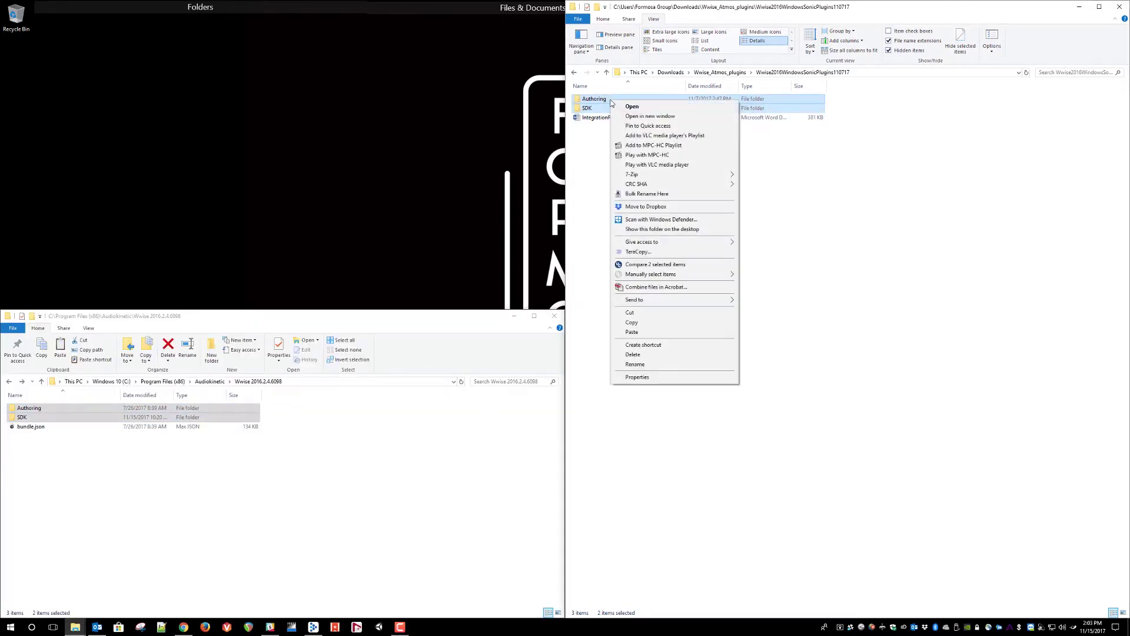
{"action": "left_click", "coordinate": [671, 323]}
{"action": "left_click", "coordinate": [77, 463]}
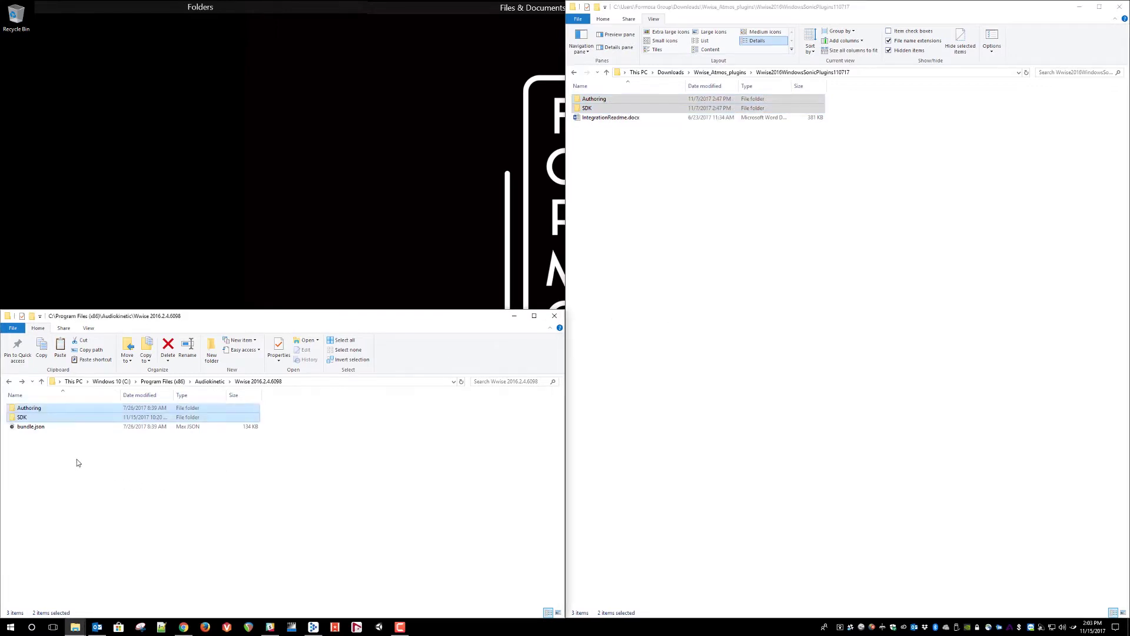
{"action": "right_click", "coordinate": [77, 463]}
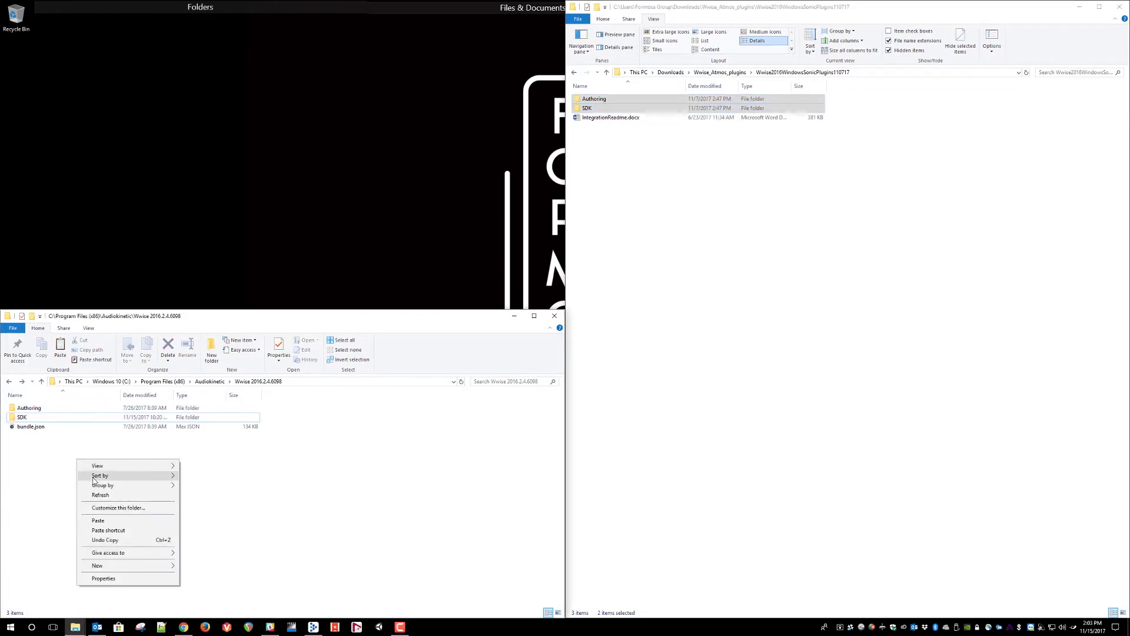
{"action": "left_click", "coordinate": [131, 521]}
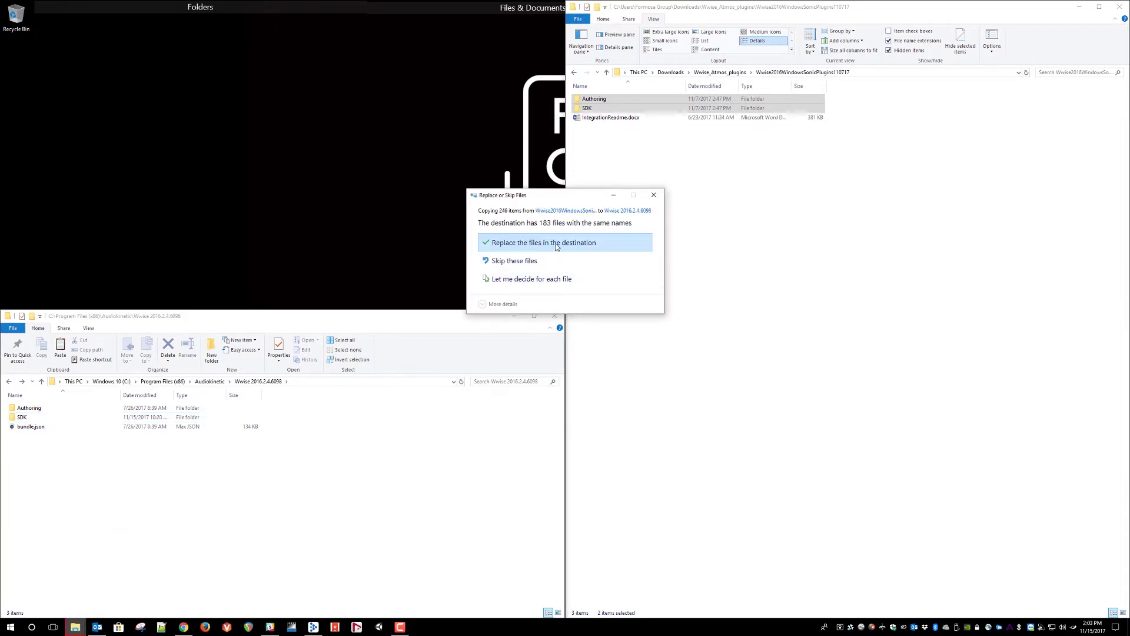
{"action": "left_click", "coordinate": [556, 246]}
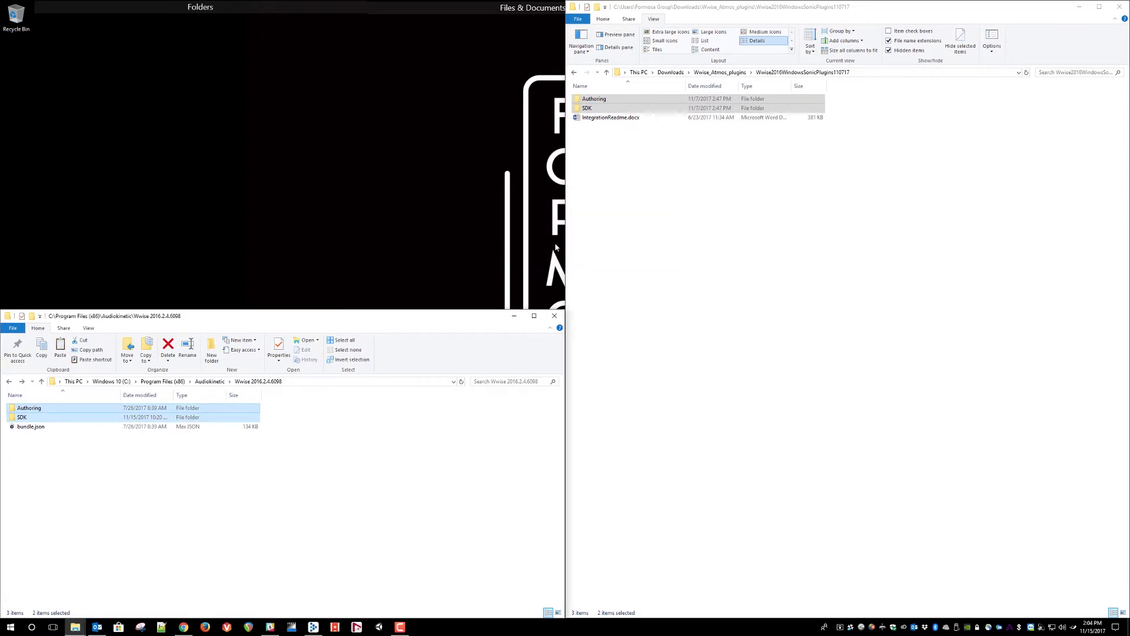
{"action": "left_click", "coordinate": [512, 317]}
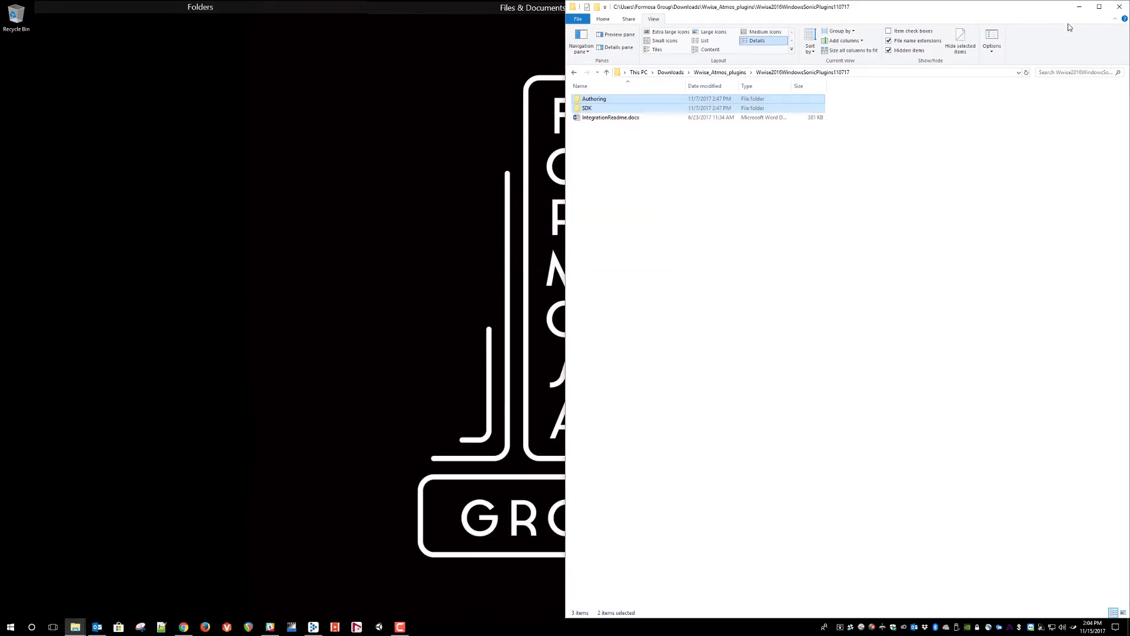
{"action": "left_click", "coordinate": [1080, 7]}
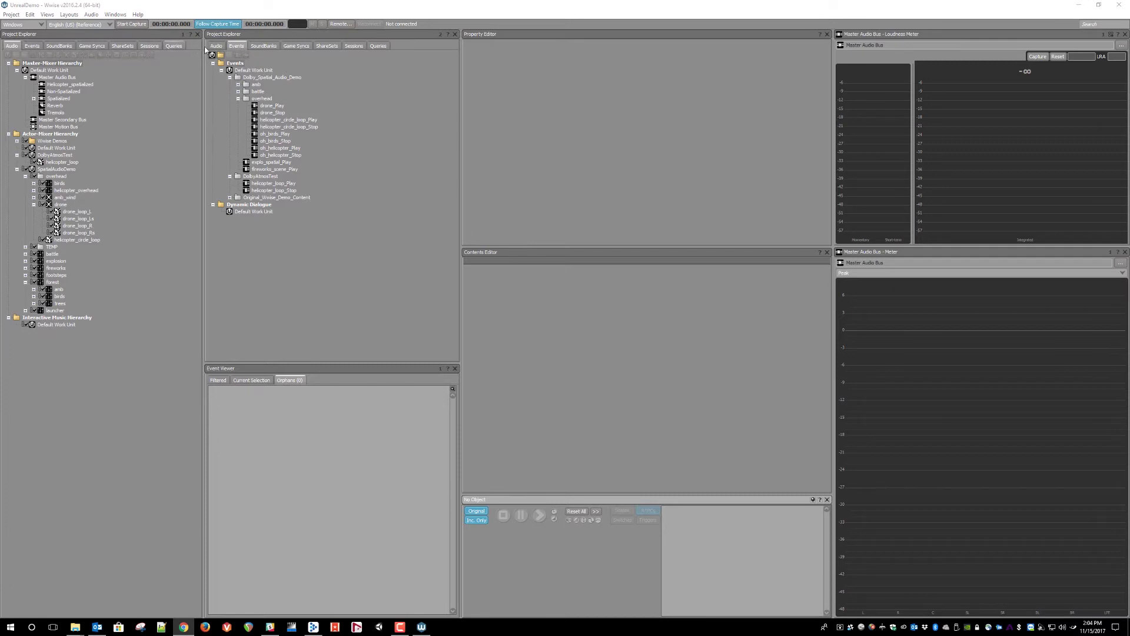
Step: Create New_Windows_Sonic_Sink as a child of the ShareSets Audio Devices Default Work Unit
{"action": "left_click", "coordinate": [326, 47]}
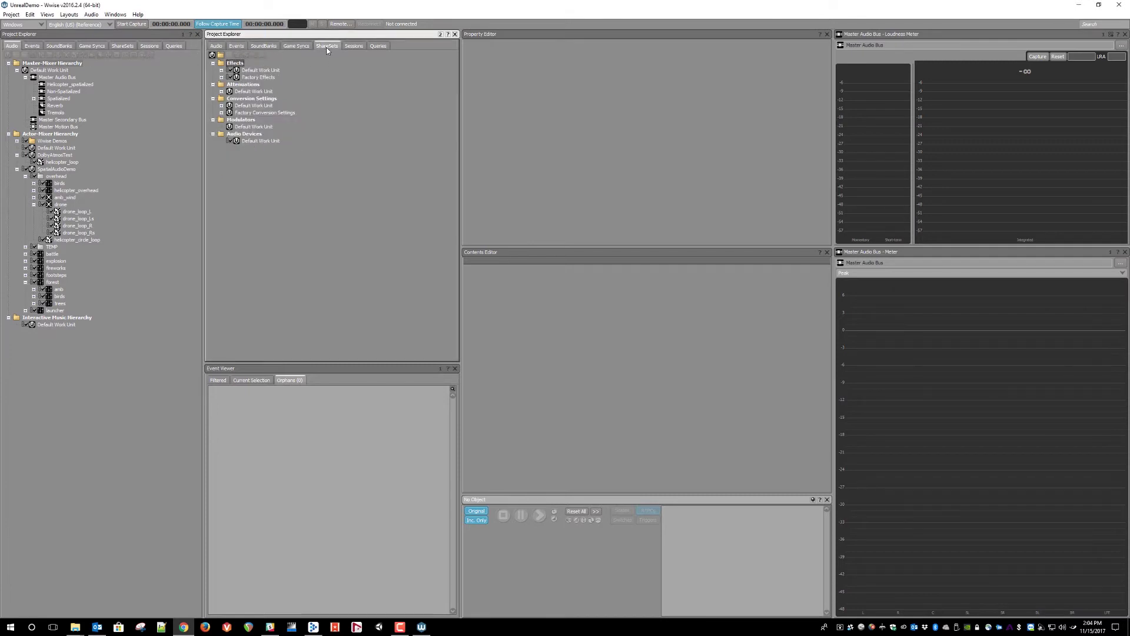
{"action": "left_click", "coordinate": [250, 142]}
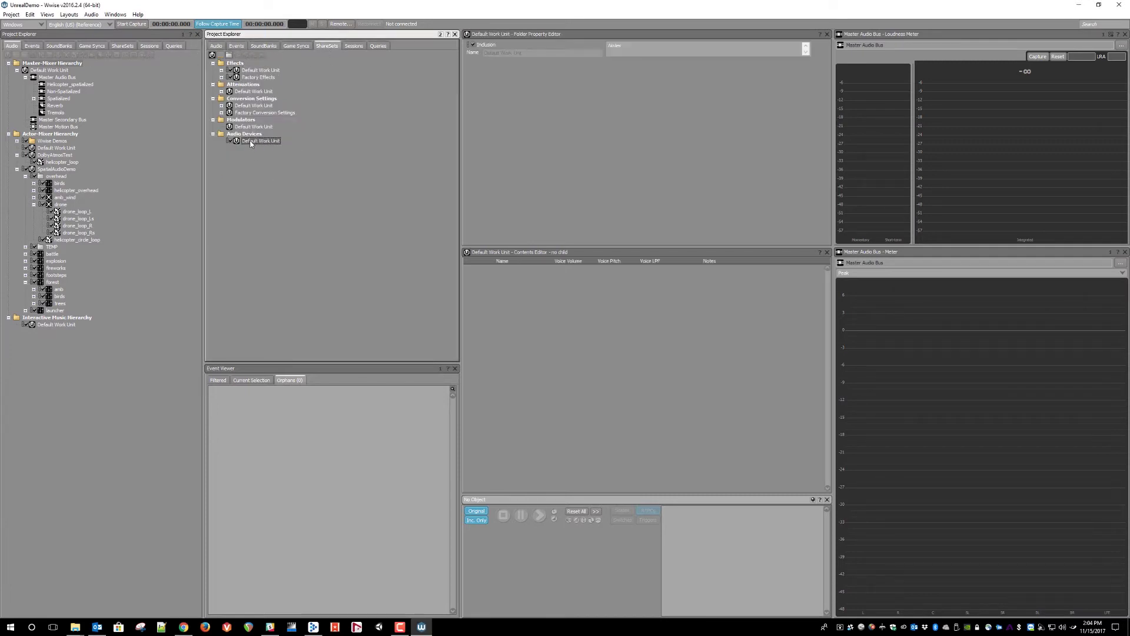
{"action": "right_click", "coordinate": [250, 142]}
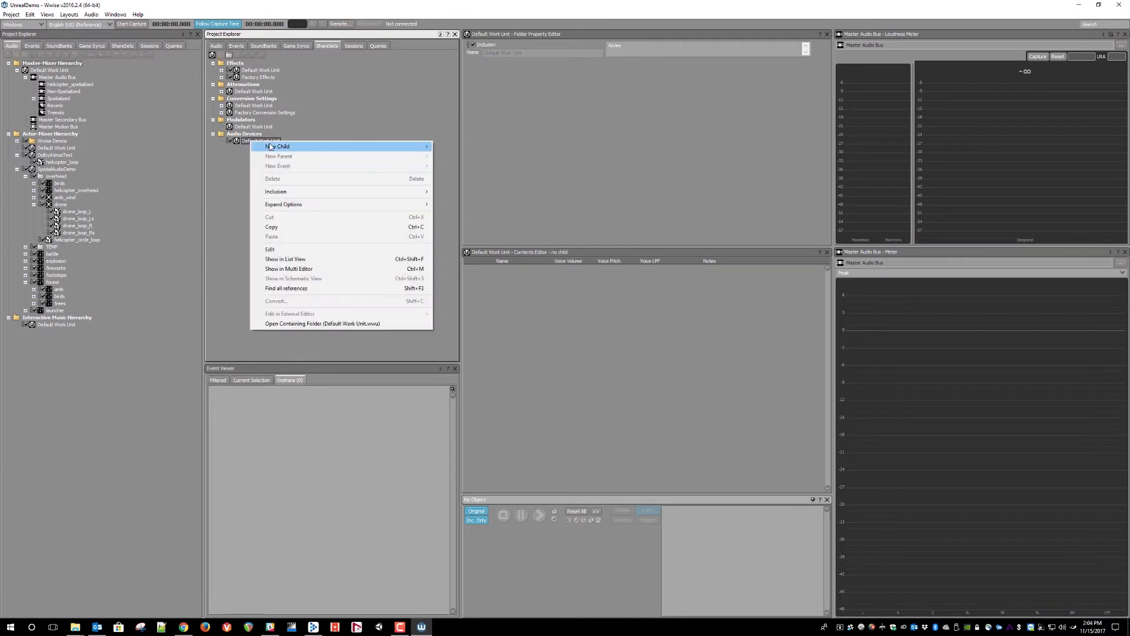
{"action": "mouse_move", "coordinate": [271, 146]}
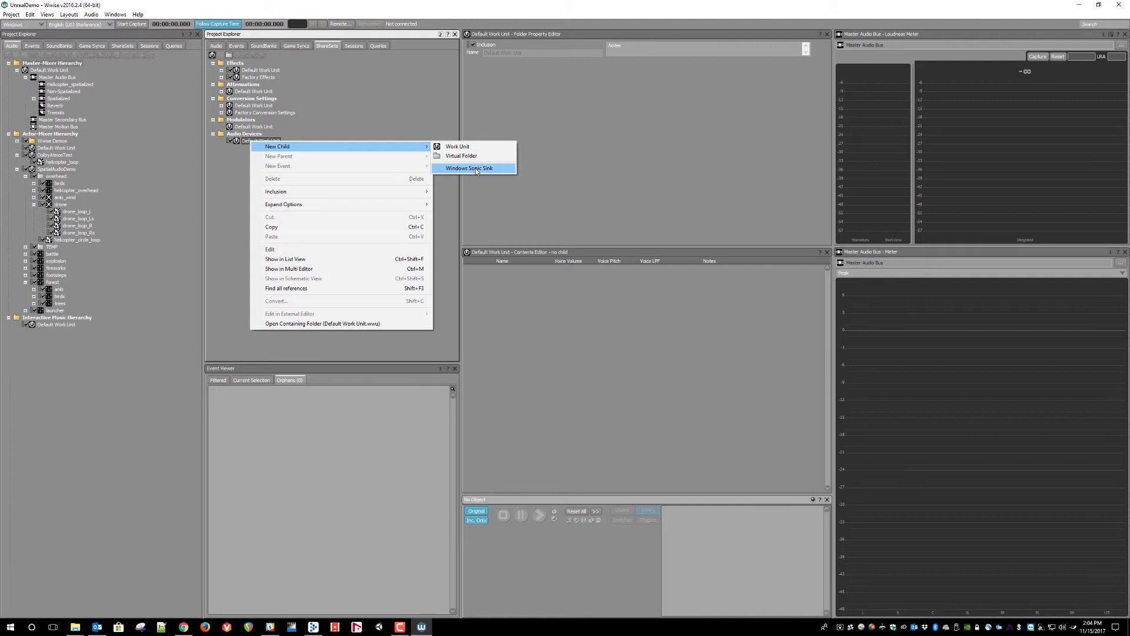
{"action": "left_click", "coordinate": [475, 168]}
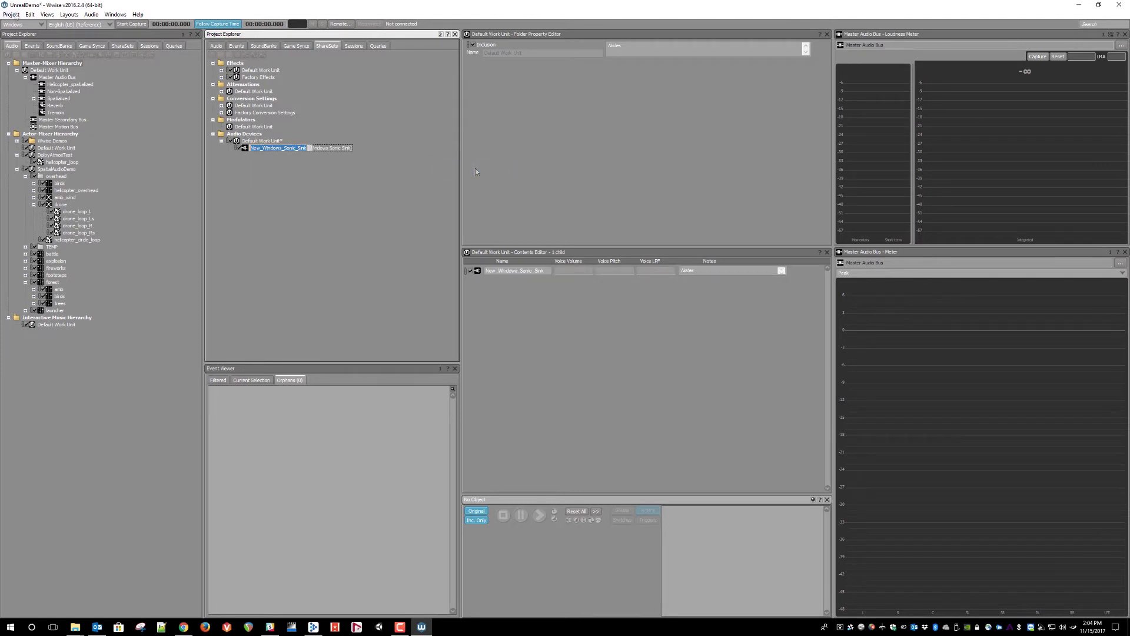
Step: Set the User Preferences Audio System to New_Windows_Sonic_Sink and confirm
{"action": "left_click", "coordinate": [12, 14]}
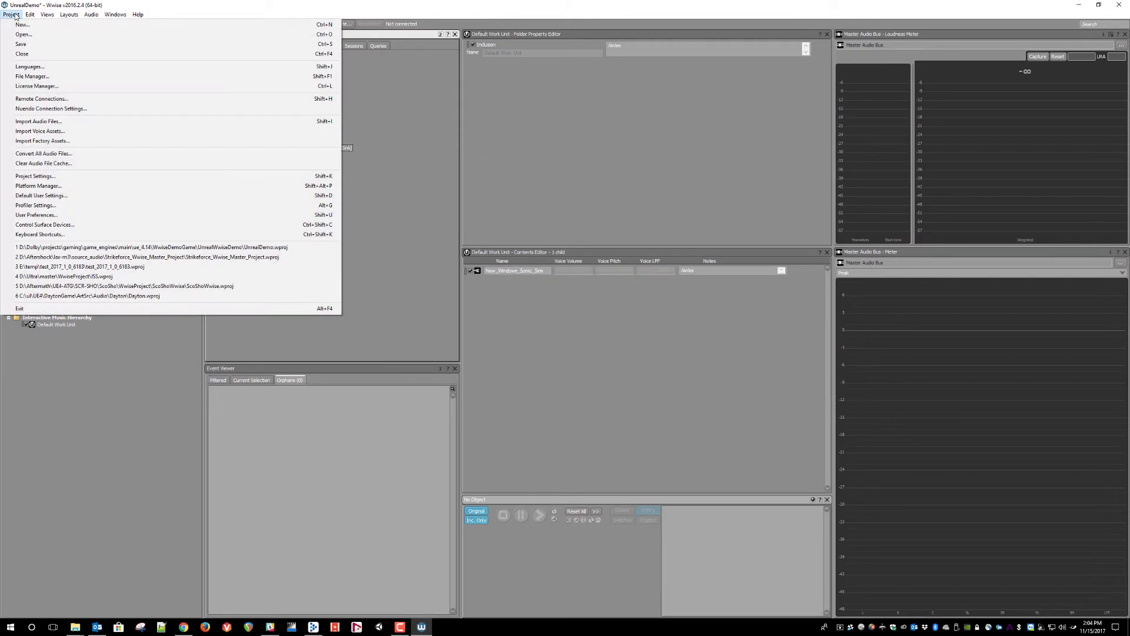
{"action": "left_click", "coordinate": [46, 219]}
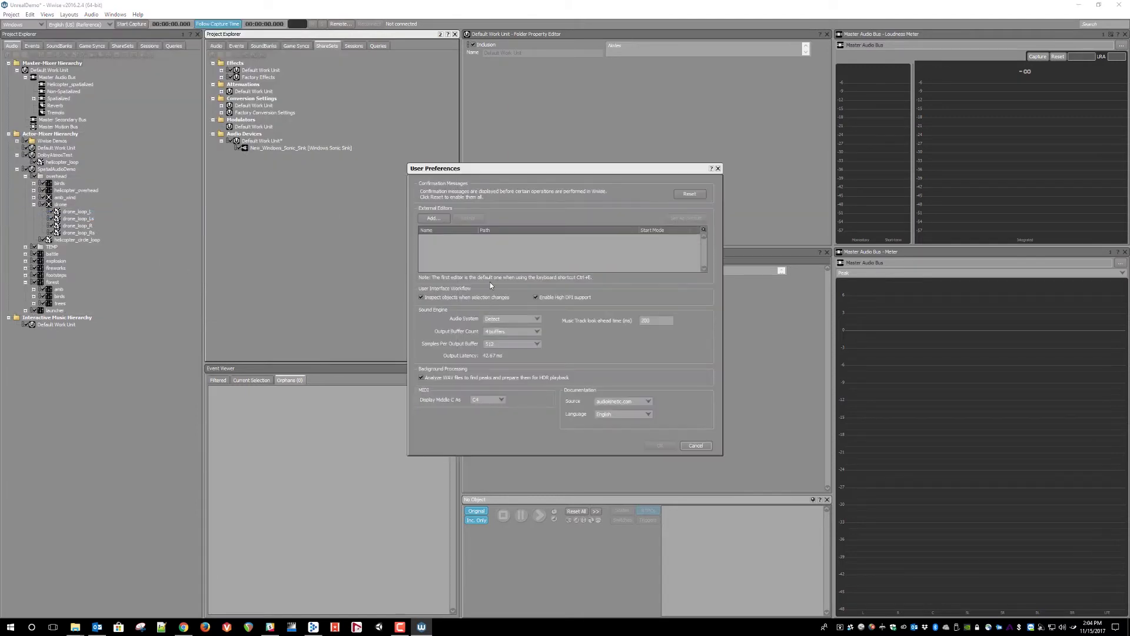
{"action": "left_click", "coordinate": [516, 319]}
{"action": "left_click", "coordinate": [542, 352]}
{"action": "left_click", "coordinate": [660, 446]}
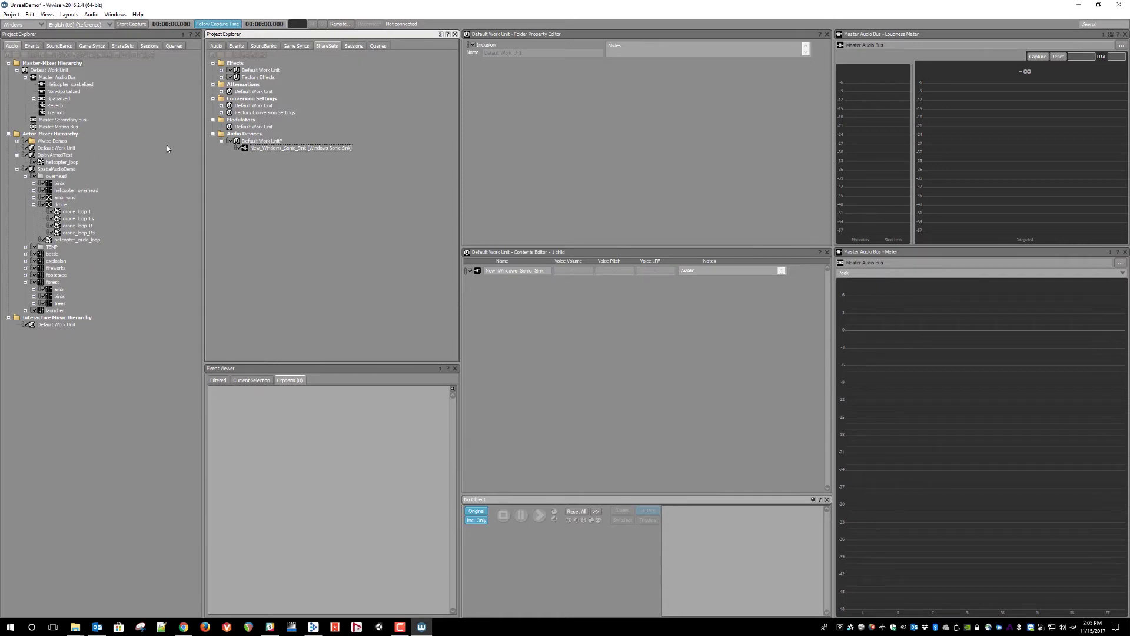
Step: Play helicopter_circle_loop and drag param_helicopter_circle down from 100 to 97
{"action": "left_click", "coordinate": [83, 240]}
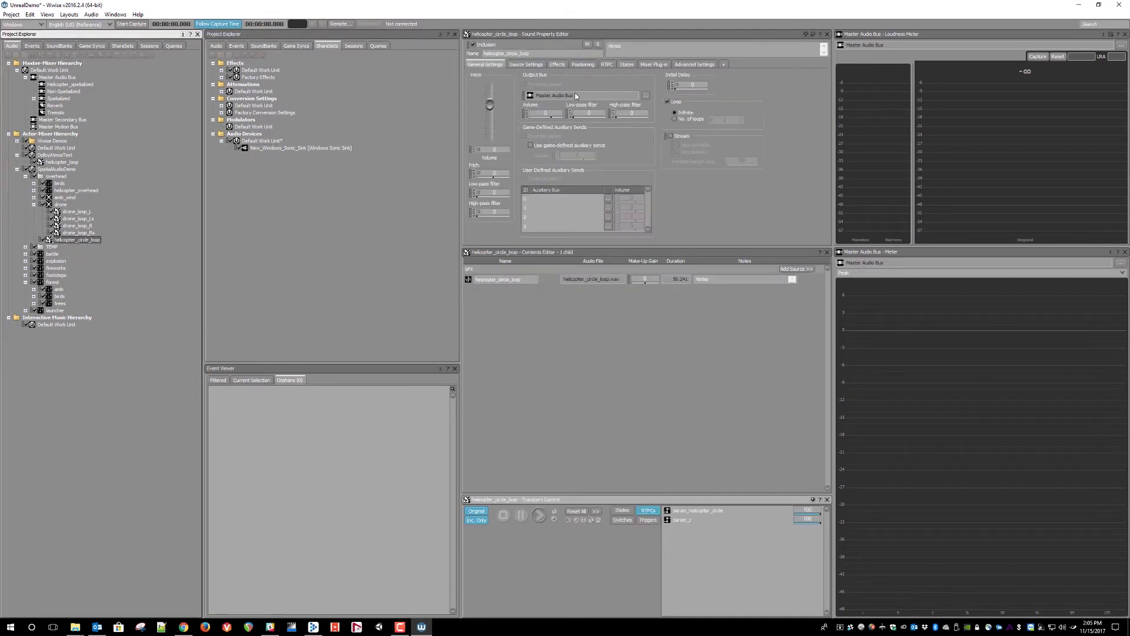
{"action": "left_click", "coordinate": [75, 240]}
{"action": "key", "text": "space"}
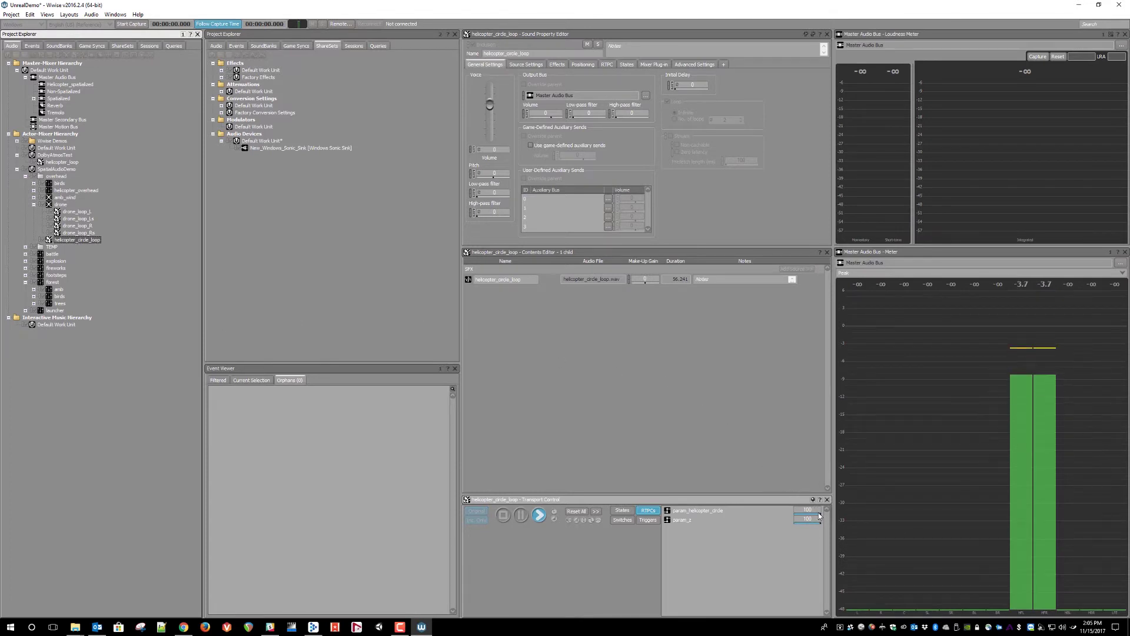
{"action": "left_click_drag", "start_coordinate": [809, 510], "coordinate": [785, 520]}
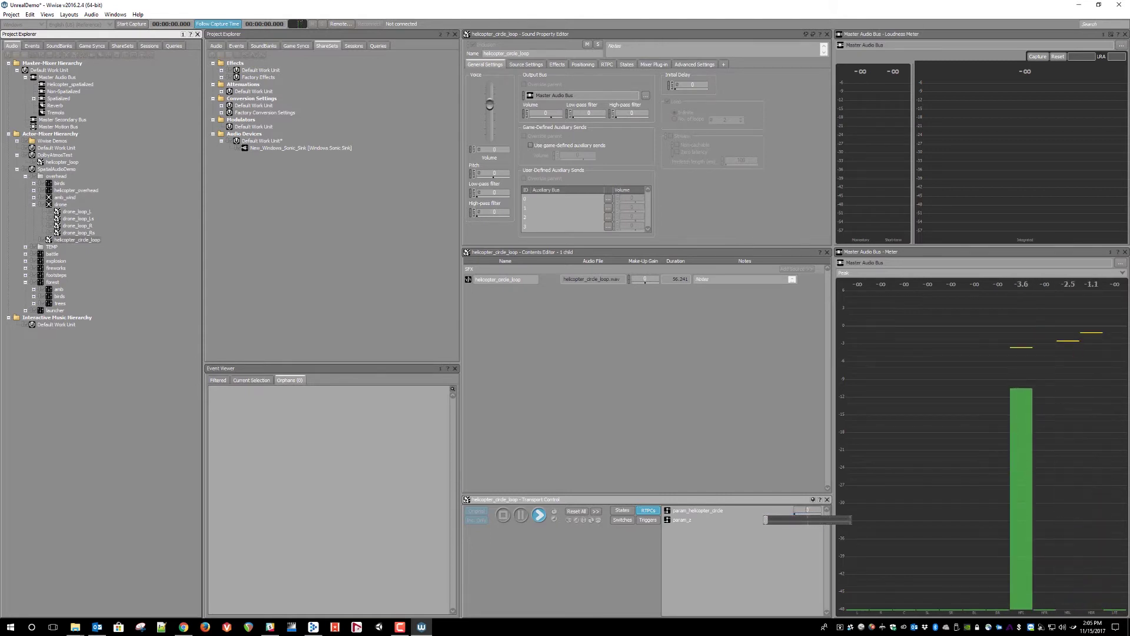
Step: Insert Windows Sonic Effect (Default Custom) into the Spatialized bus's effects below the Wwise Meter
{"action": "left_click", "coordinate": [57, 98]}
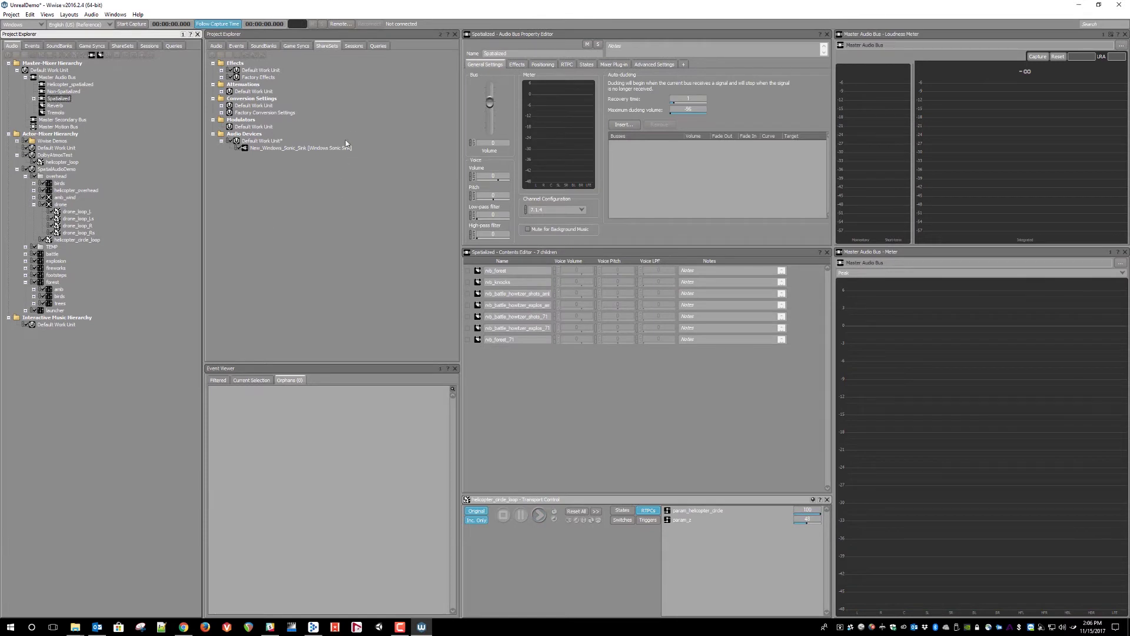
{"action": "left_click", "coordinate": [516, 64]}
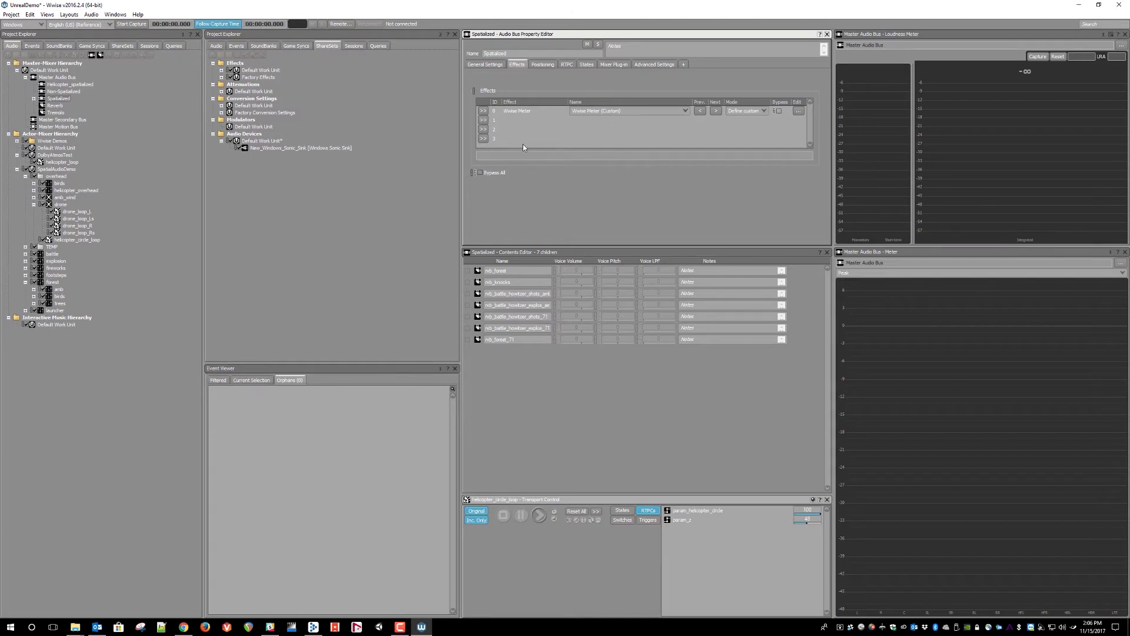
{"action": "left_click", "coordinate": [484, 129]}
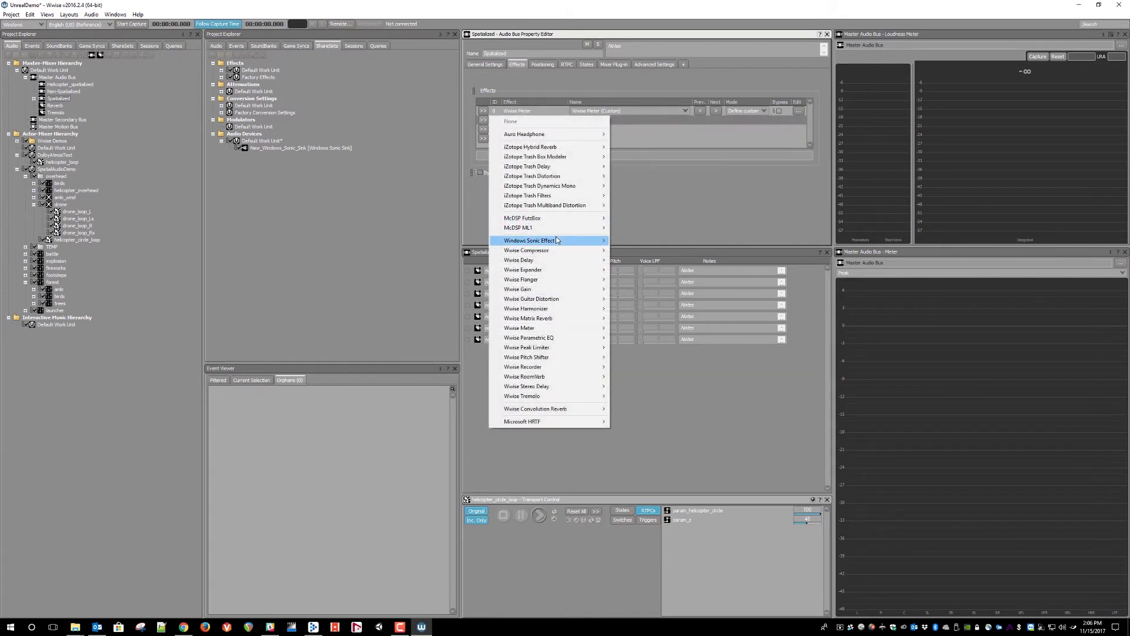
{"action": "mouse_move", "coordinate": [558, 241]}
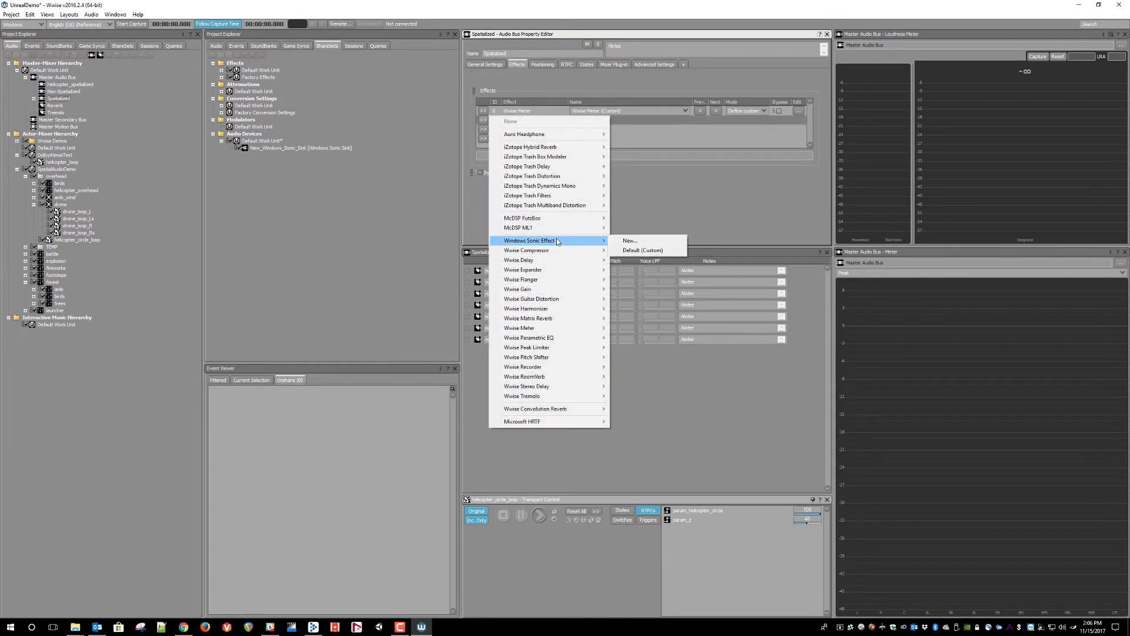
{"action": "left_click", "coordinate": [633, 252]}
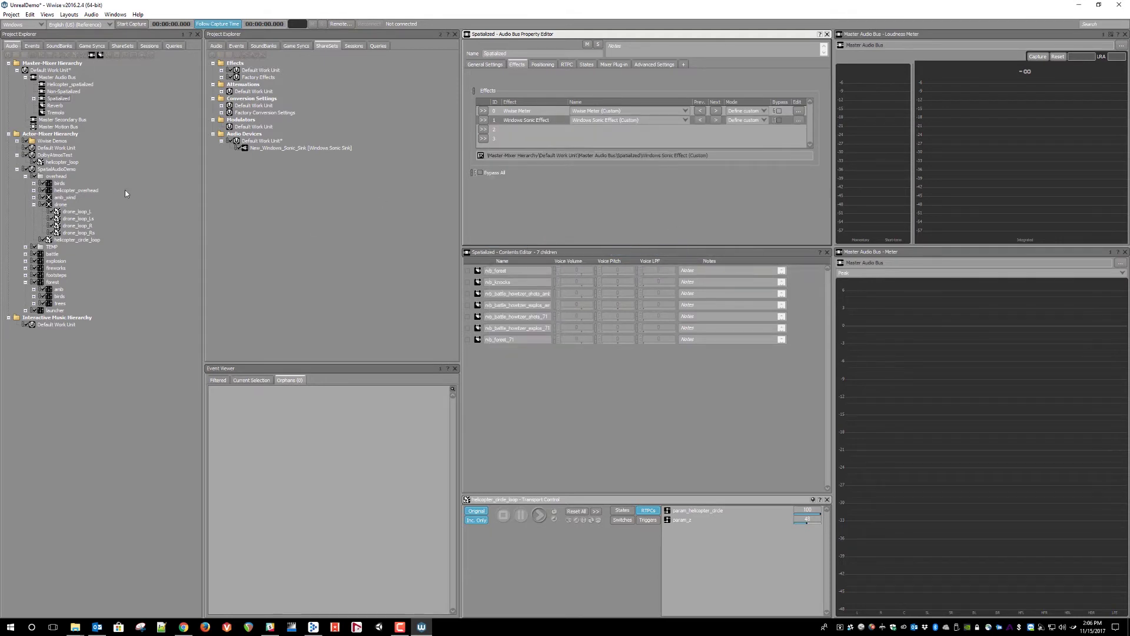
Step: Set helicopter_circle_loop's Output Bus to Spatialized in its General Settings
{"action": "left_click", "coordinate": [83, 240]}
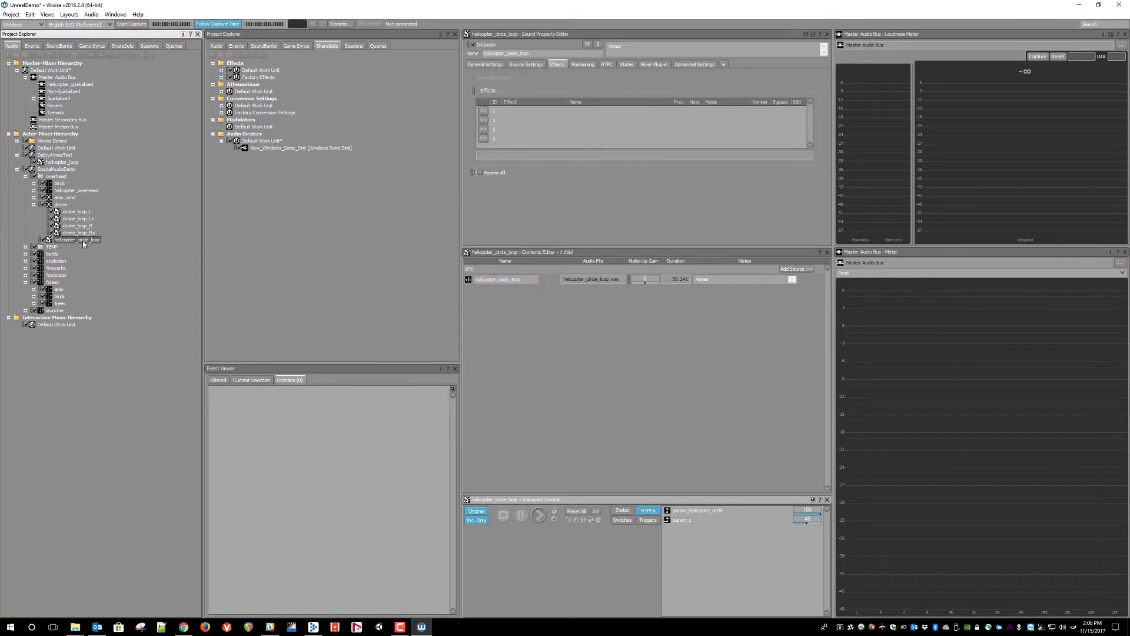
{"action": "left_click", "coordinate": [485, 64]}
{"action": "left_click", "coordinate": [646, 96]}
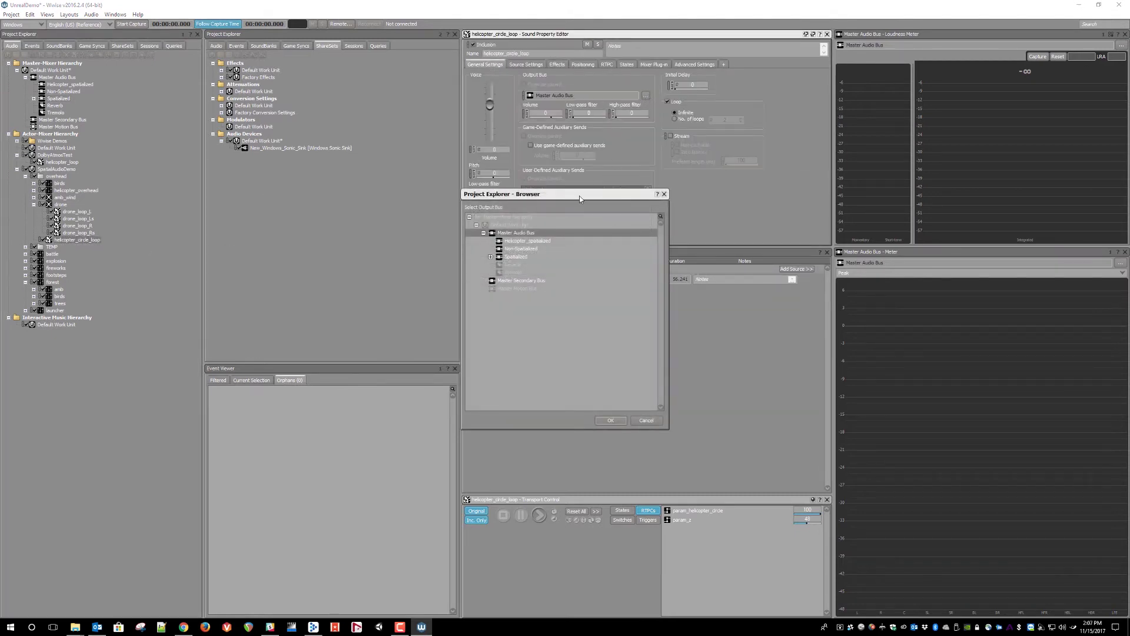
{"action": "left_click", "coordinate": [517, 257]}
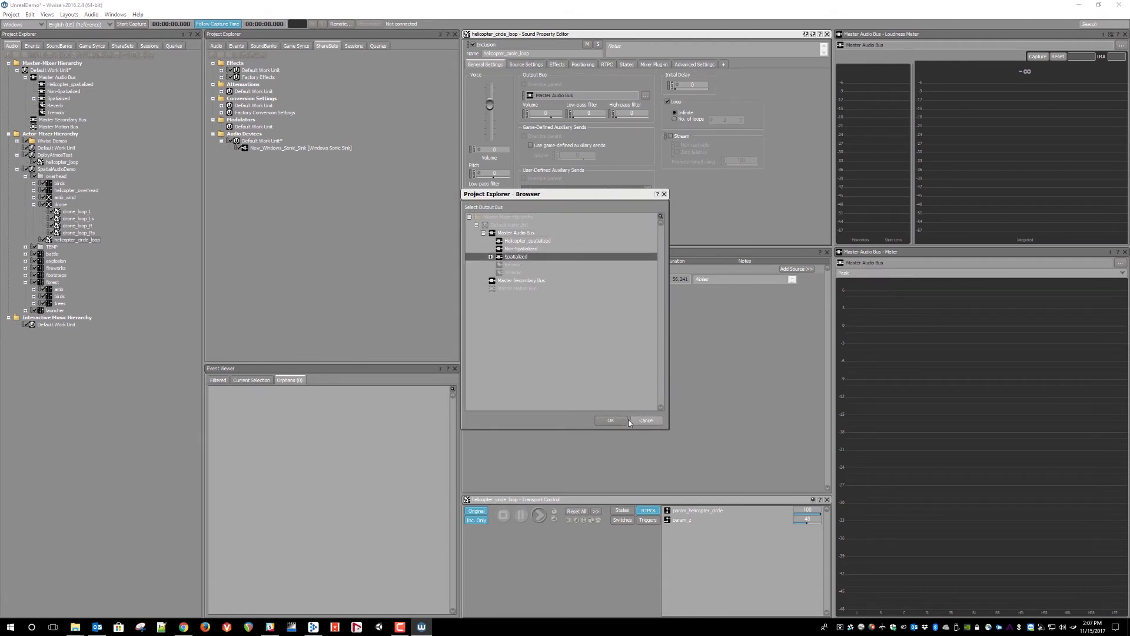
{"action": "left_click", "coordinate": [610, 420]}
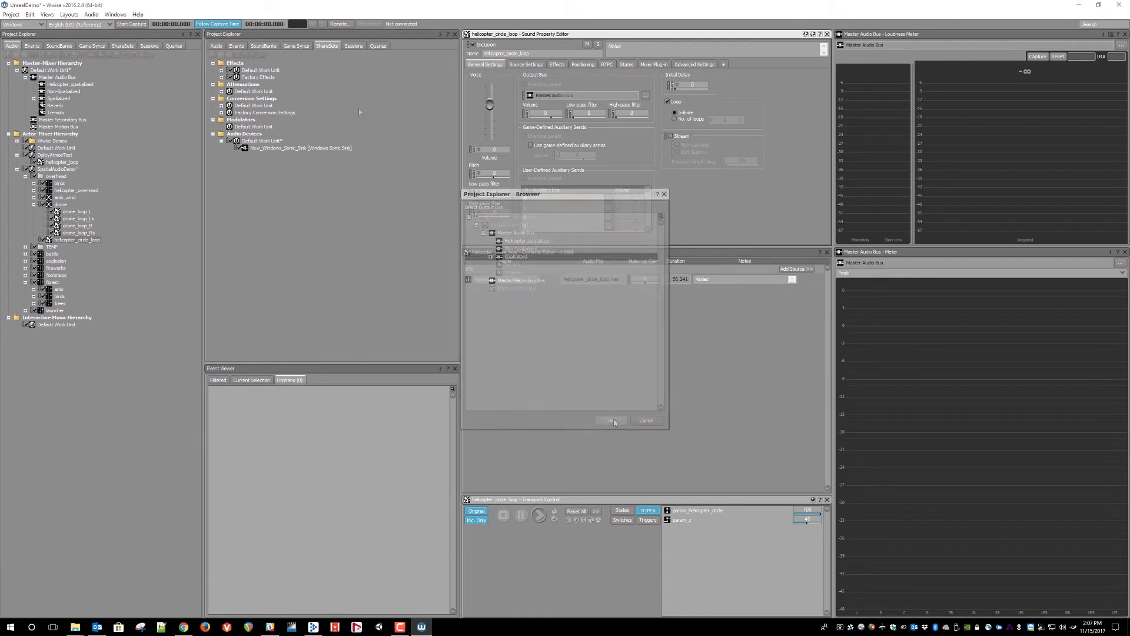
{"action": "left_click", "coordinate": [58, 99]}
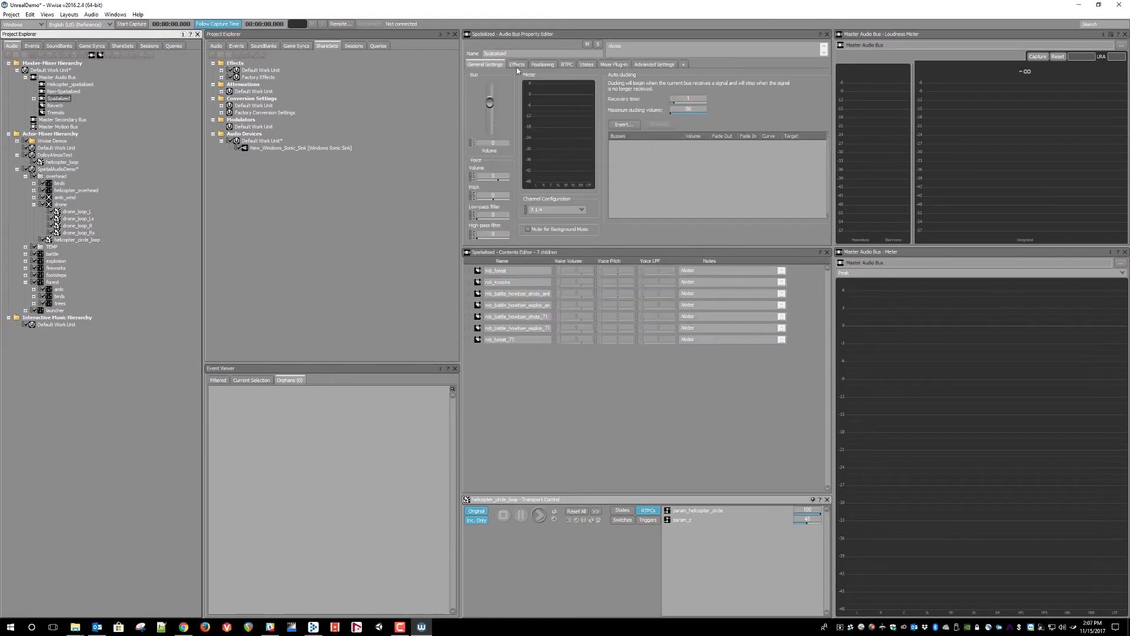
Step: Capture and play helicopter_circle_loop with param_helicopter_circle near 56, watching the Spatialized bus's Wwise Meter
{"action": "left_click", "coordinate": [517, 66]}
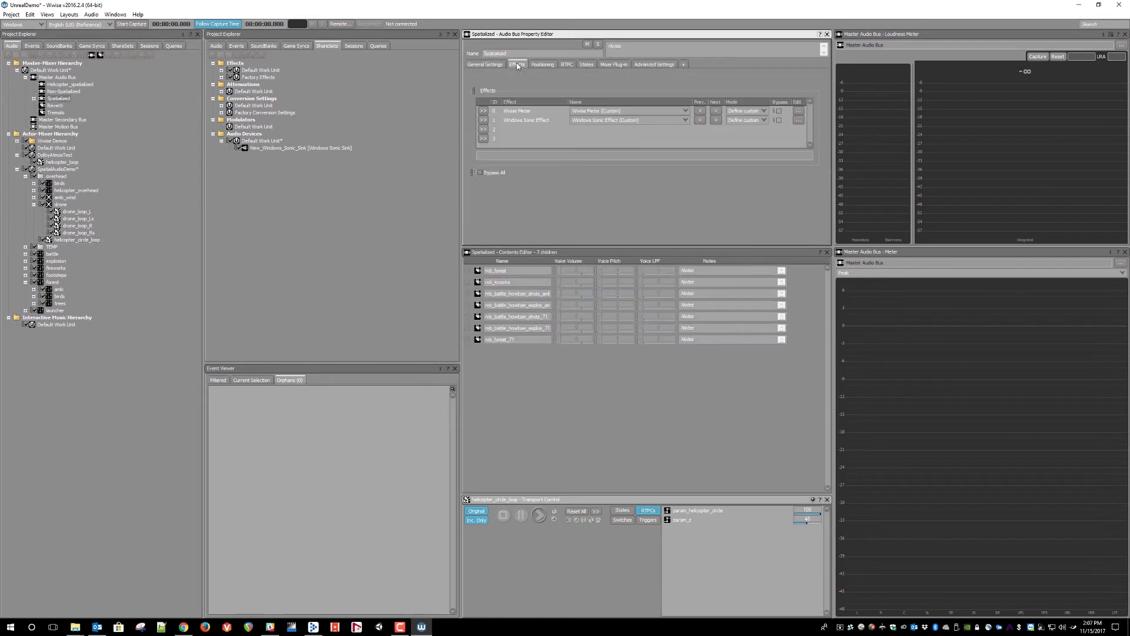
{"action": "left_click", "coordinate": [799, 112]}
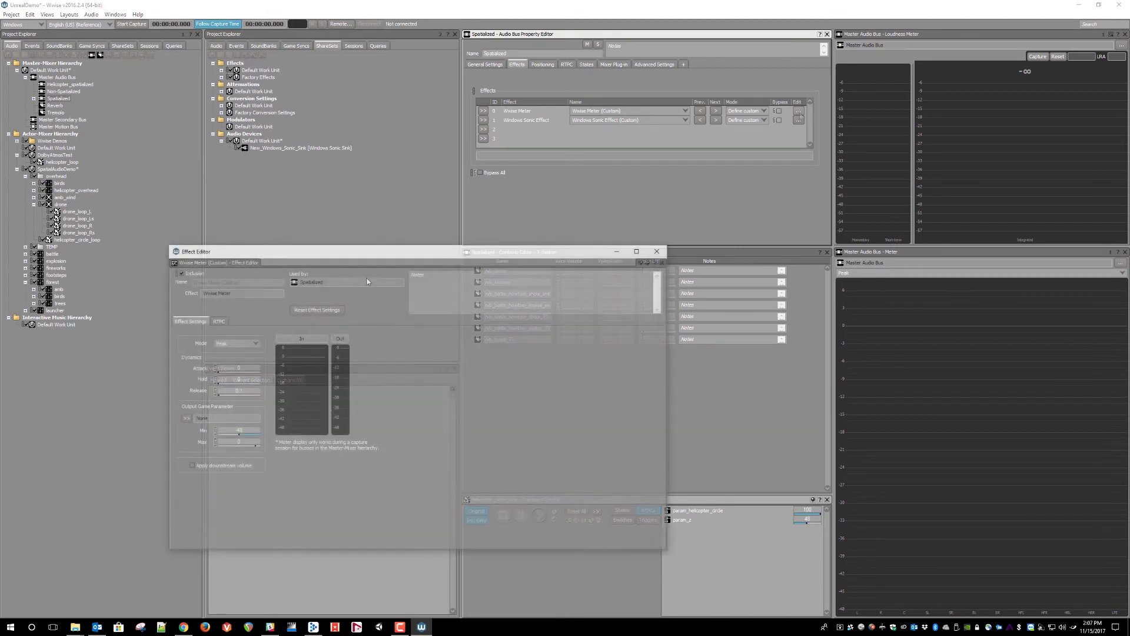
{"action": "left_click", "coordinate": [34, 205]}
{"action": "left_click", "coordinate": [39, 212]}
{"action": "key", "text": "space"}
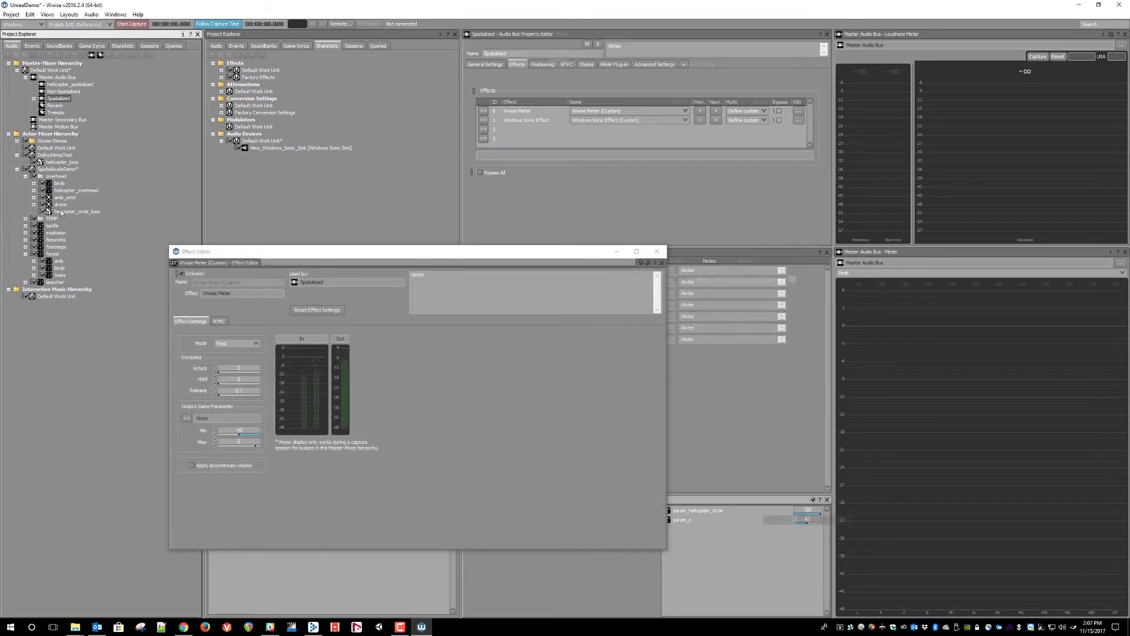
{"action": "left_click_drag", "start_coordinate": [766, 519], "coordinate": [850, 520]}
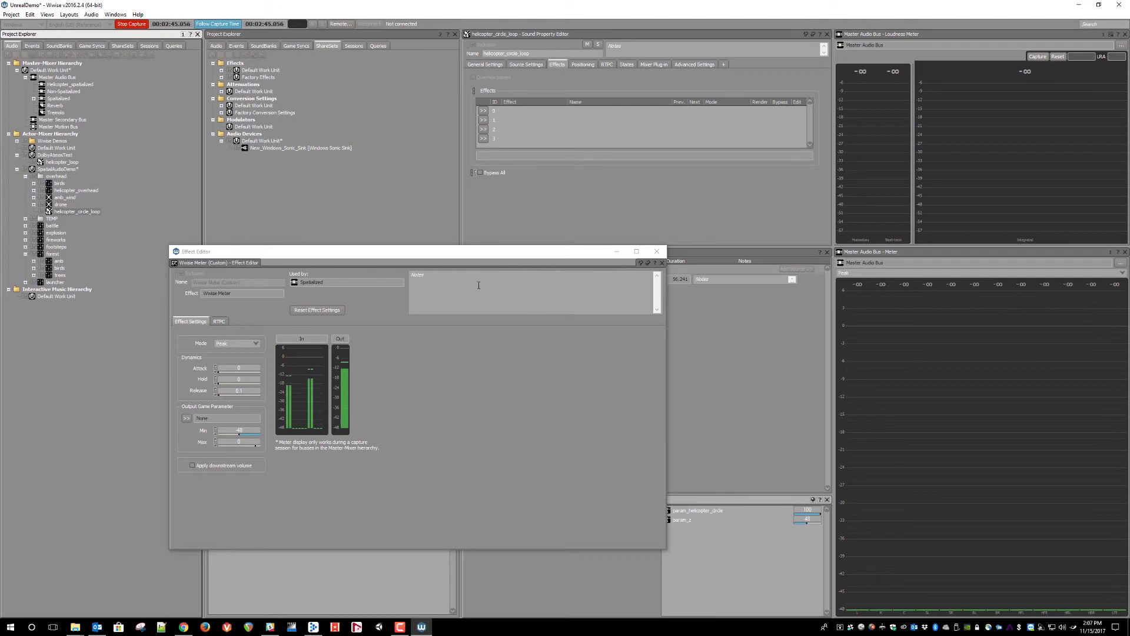
{"action": "left_click", "coordinate": [430, 256]}
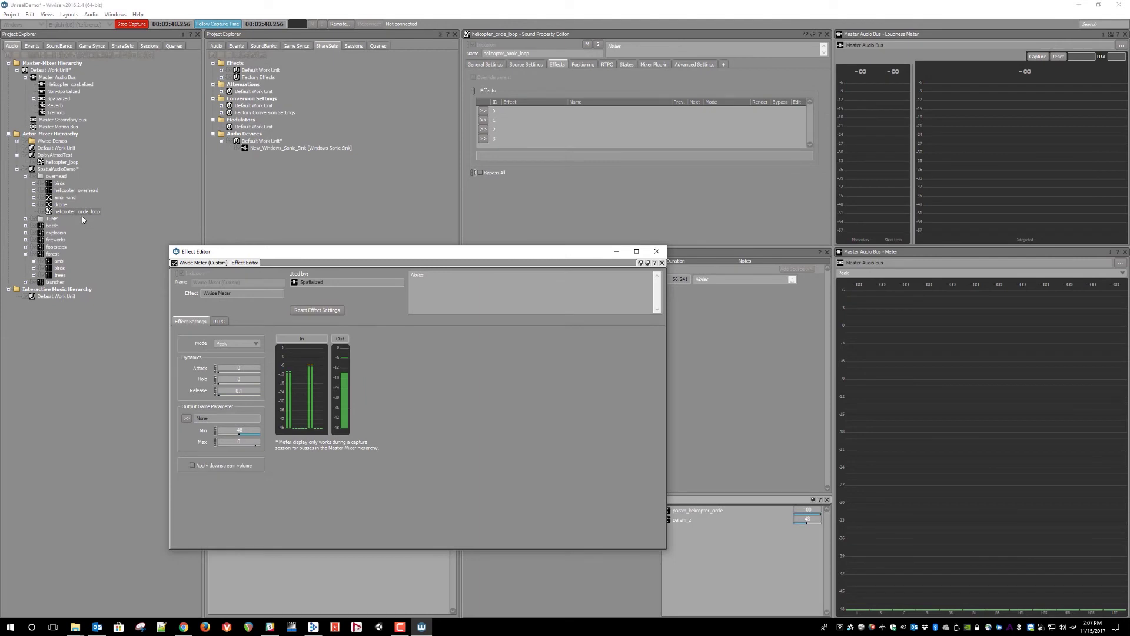
{"action": "left_click", "coordinate": [79, 212]}
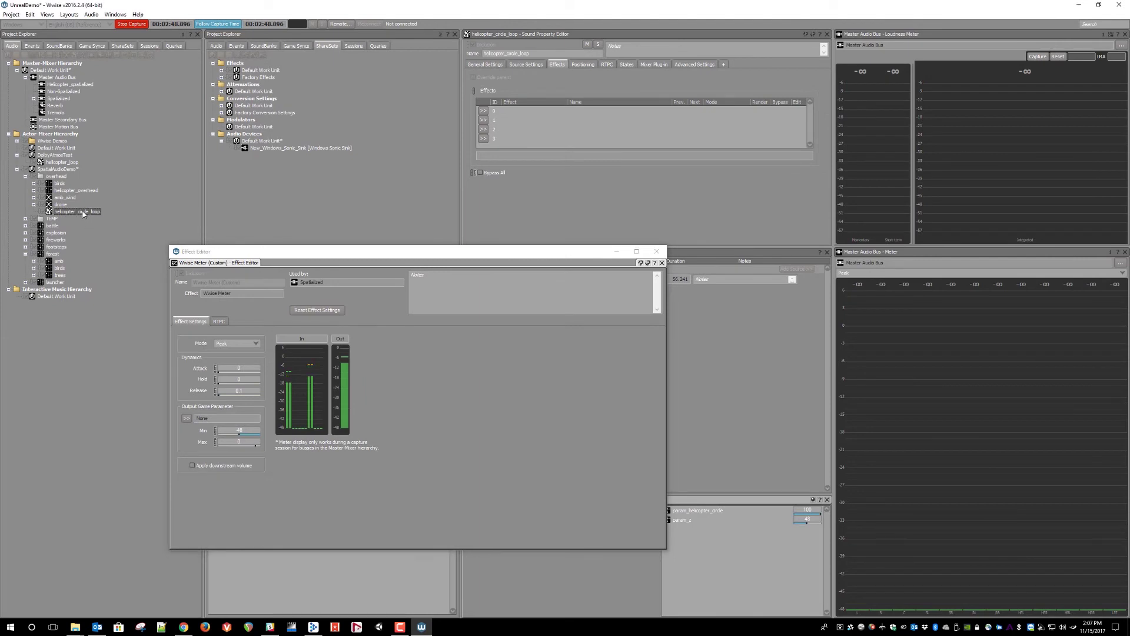
{"action": "left_click", "coordinate": [658, 252]}
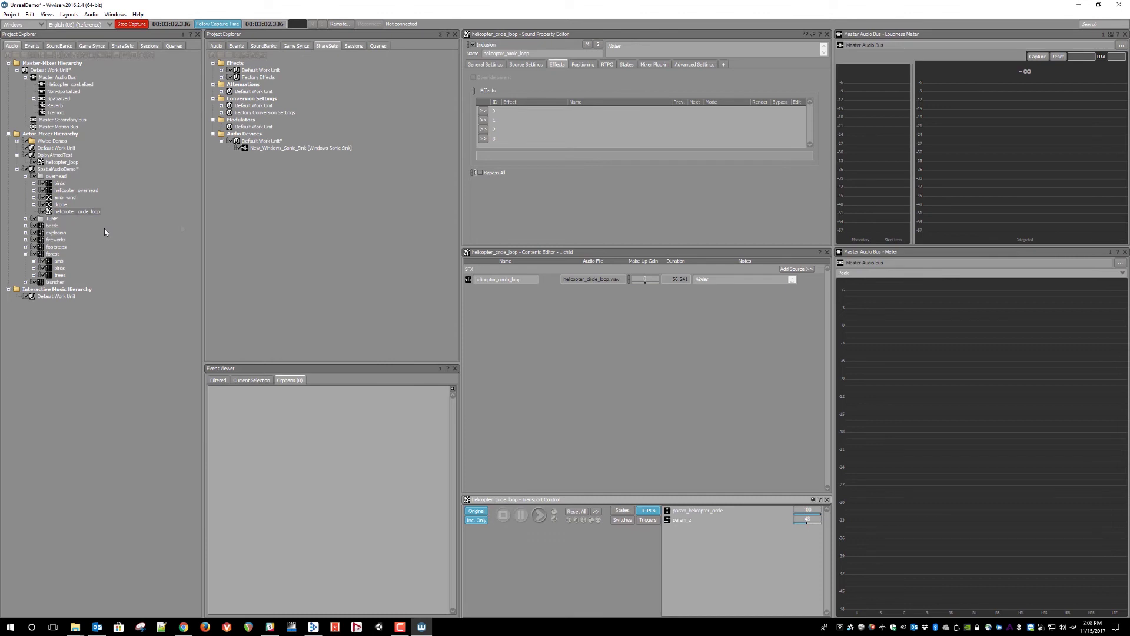
Step: Assign the Windows Sonic Mixer (Default Custom) as the Helicopter_spatialized bus's mixer plug-in
{"action": "left_click", "coordinate": [64, 86]}
{"action": "left_click", "coordinate": [615, 65]}
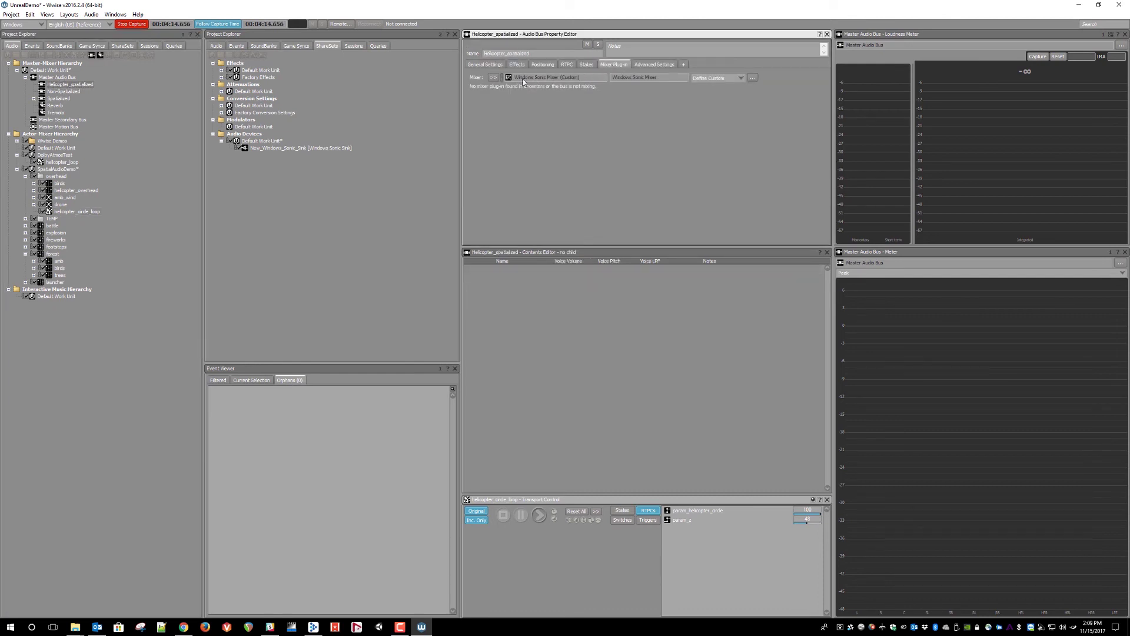
{"action": "left_click", "coordinate": [494, 78]}
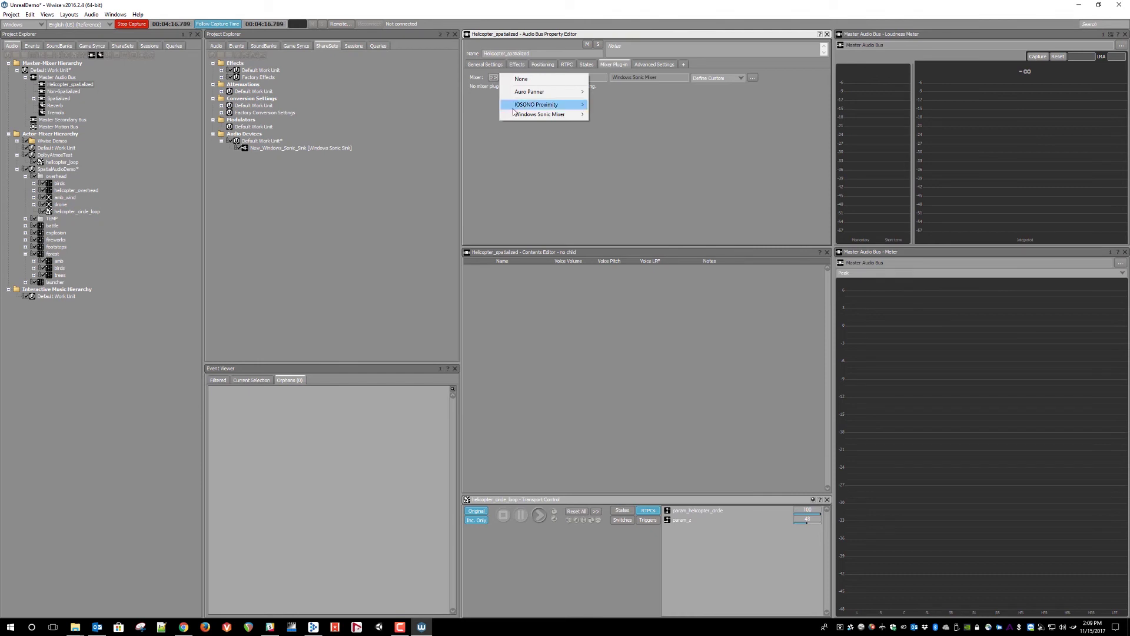
{"action": "mouse_move", "coordinate": [548, 114]}
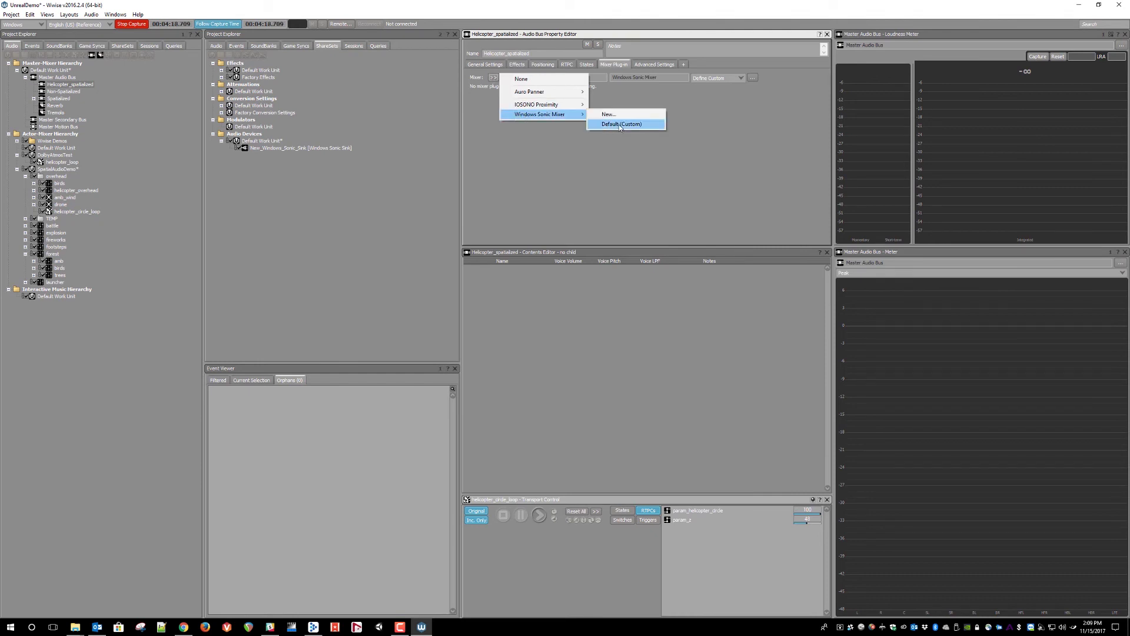
{"action": "left_click", "coordinate": [619, 126]}
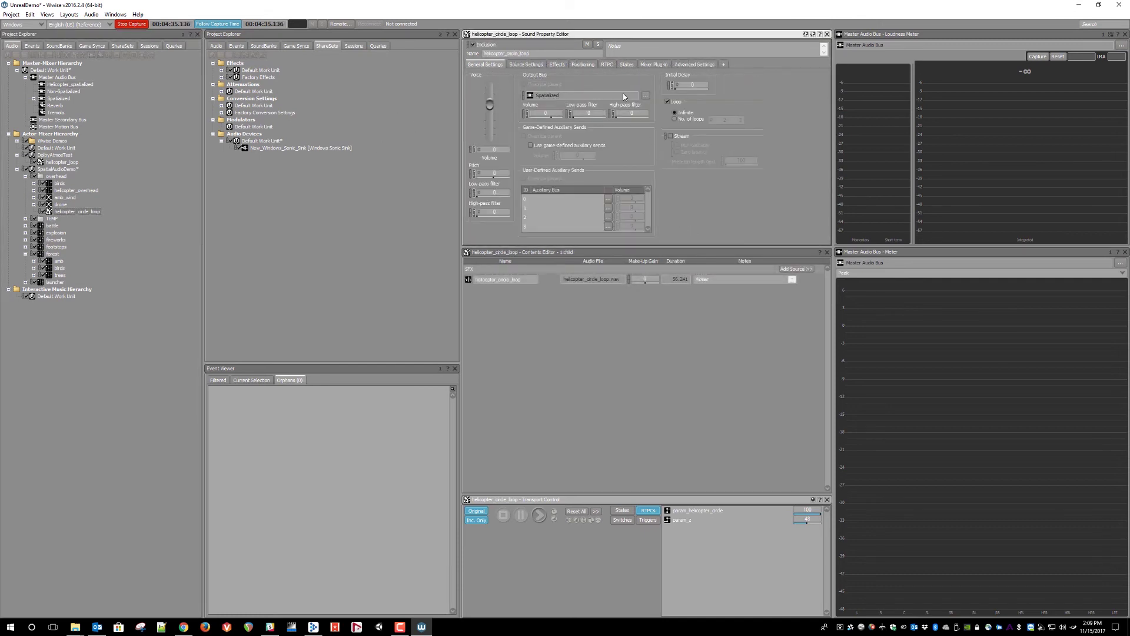
Step: Set helicopter_circle_loop's Output Bus to Helicopter_spatialized
{"action": "left_click", "coordinate": [647, 99]}
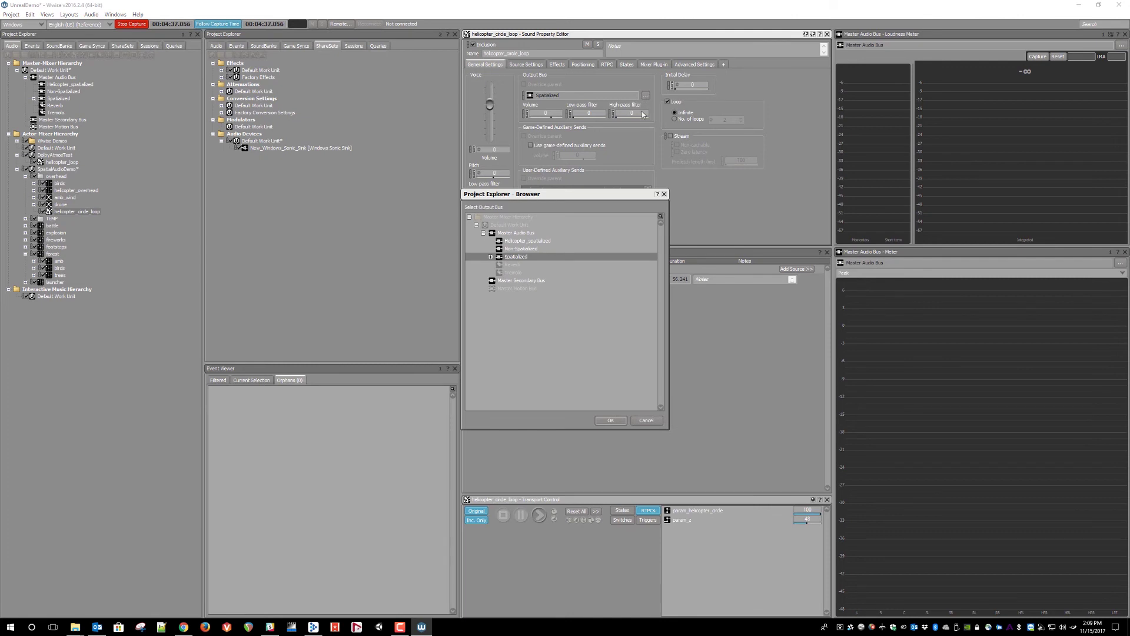
{"action": "left_click", "coordinate": [536, 241]}
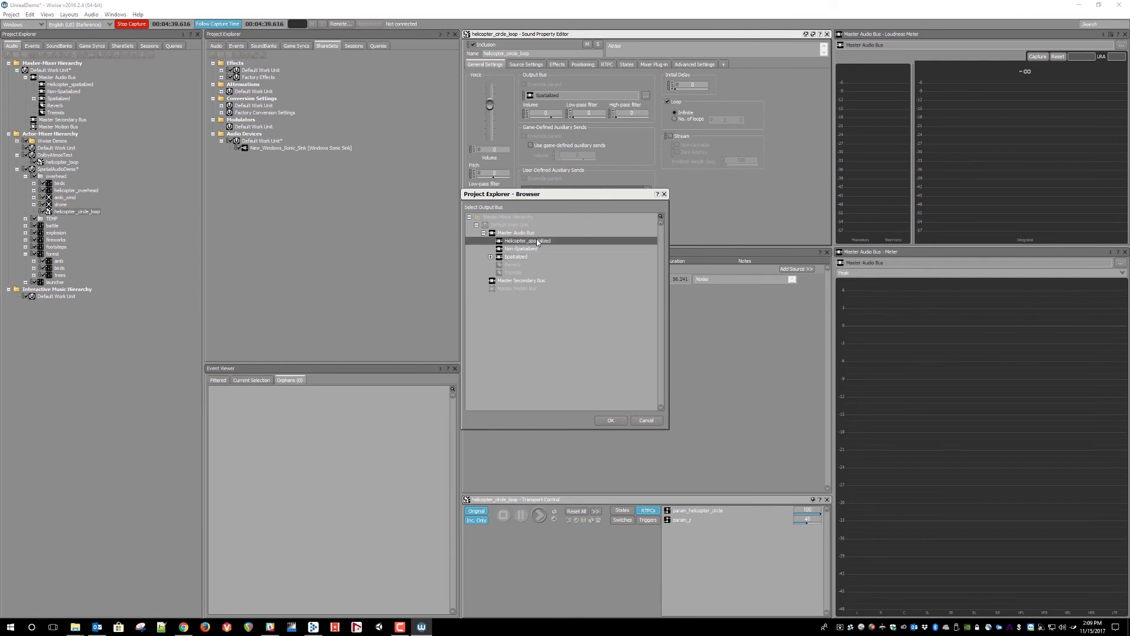
{"action": "left_click", "coordinate": [612, 421]}
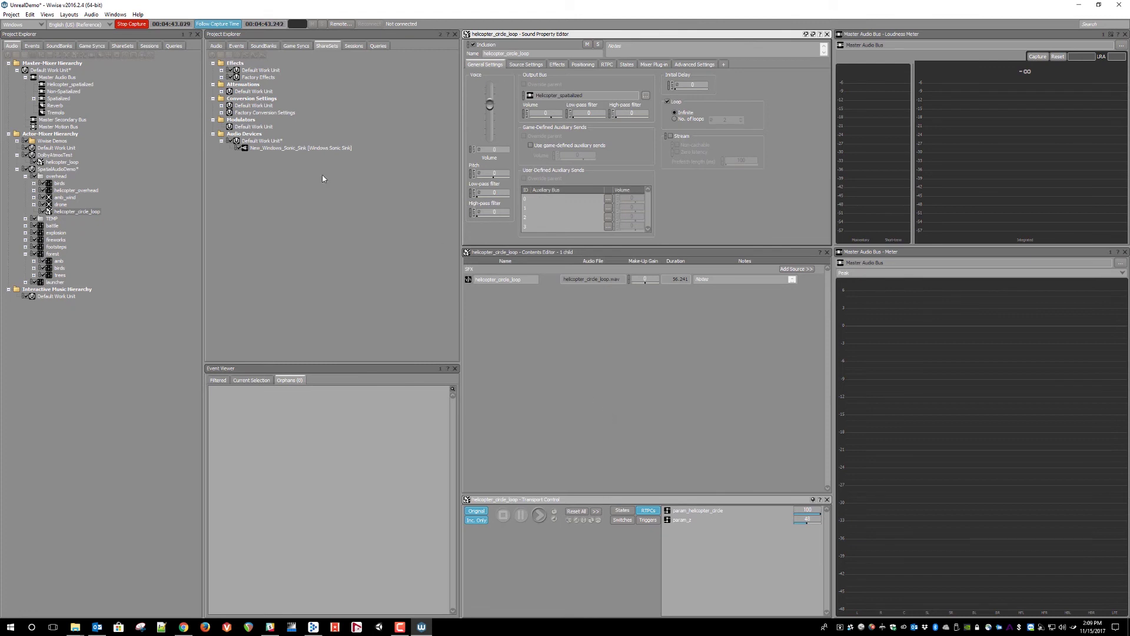